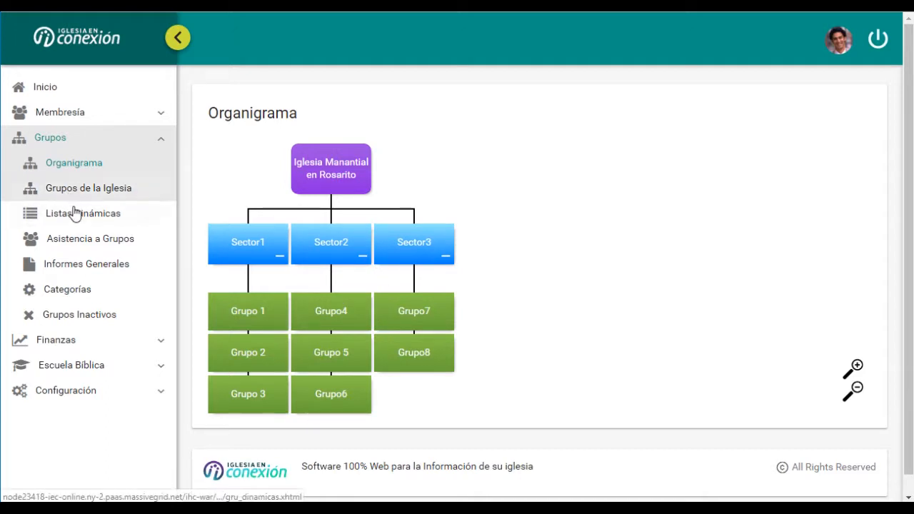
# Step: Start a new group attendance report in Asistencia a Grupos and set its date to 17/01/2019
pyautogui.click(71, 247)
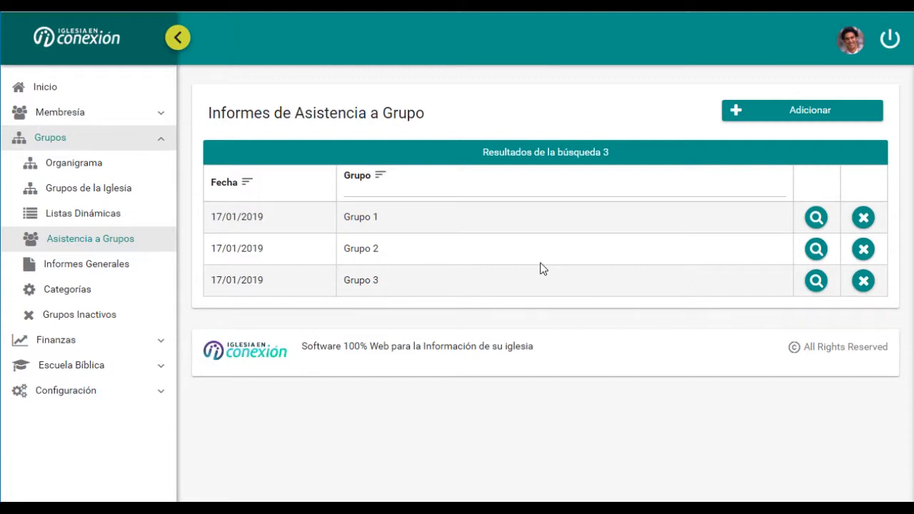
pyautogui.click(803, 118)
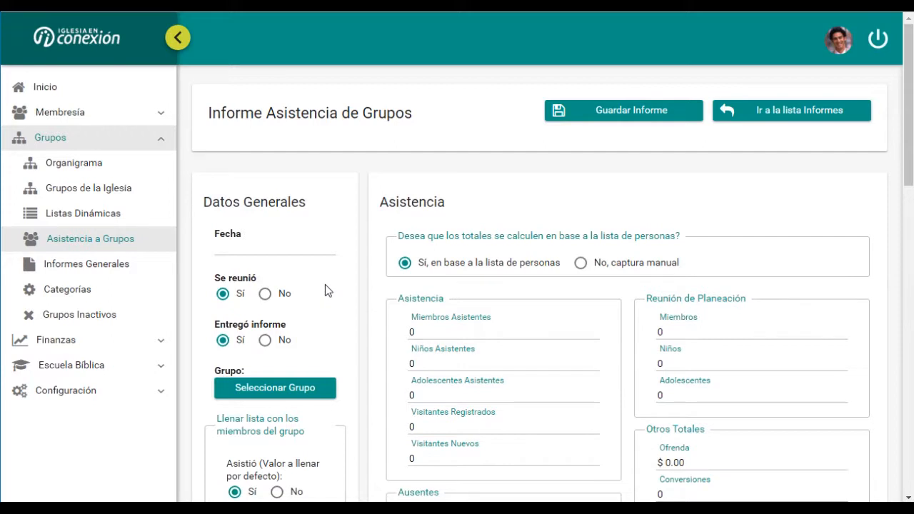
pyautogui.click(239, 250)
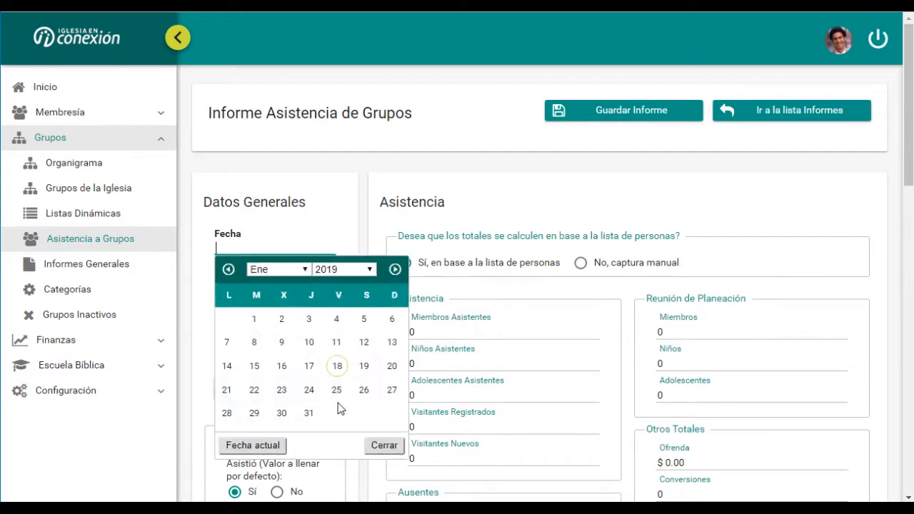
pyautogui.click(313, 370)
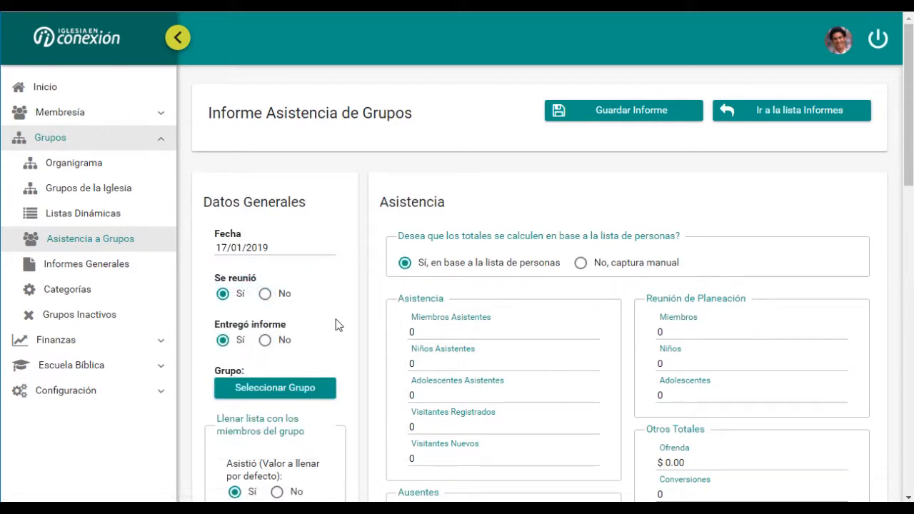
# Step: Choose Grupo7 under Sector3 as the group for the attendance report
pyautogui.scroll(-1, 336, 322)
pyautogui.scroll(-1, 354, 318)
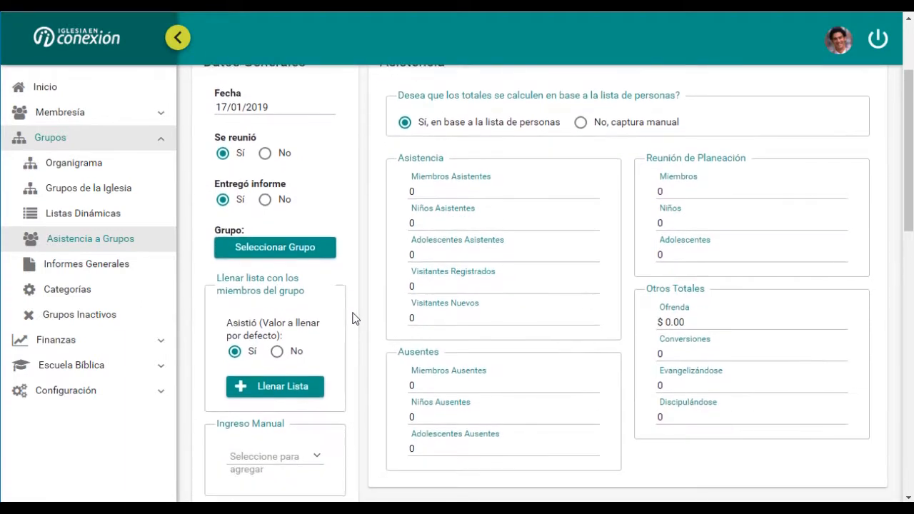
pyautogui.click(276, 249)
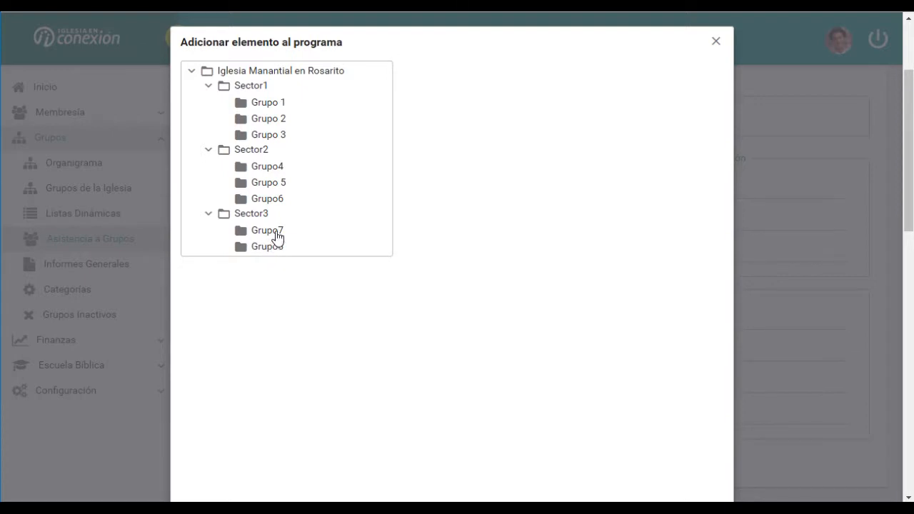
pyautogui.click(276, 232)
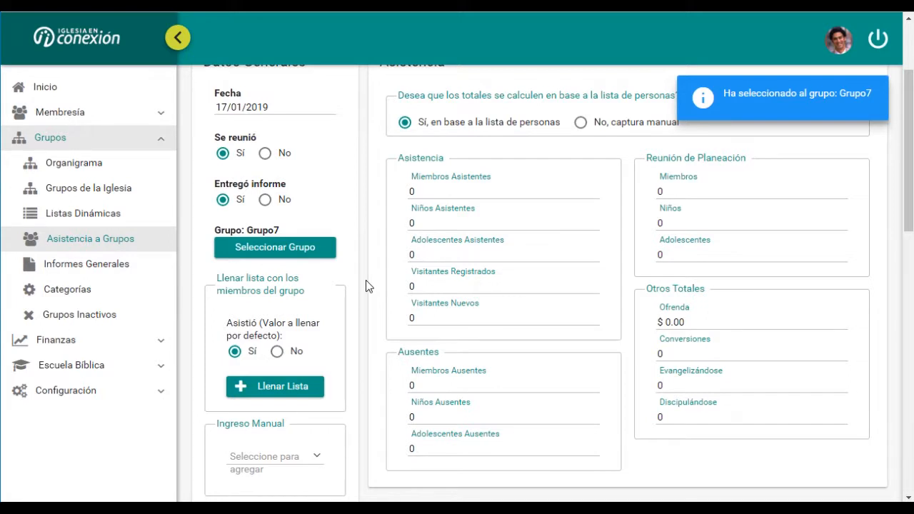
# Step: Fill the attendance list with the members of Grupo7, using Sí as the default attendance value
pyautogui.scroll(-1, 366, 287)
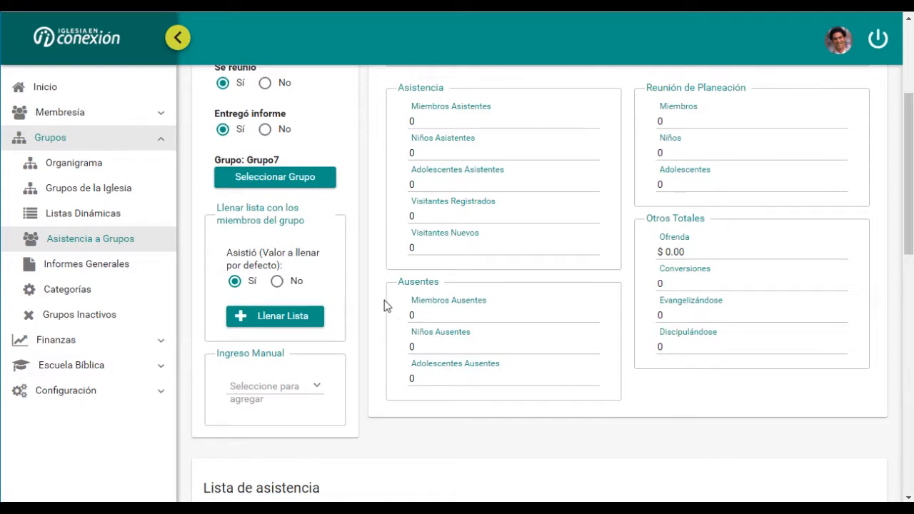
pyautogui.scroll(-1, 384, 303)
pyautogui.scroll(-1, 385, 306)
pyautogui.scroll(3, 385, 306)
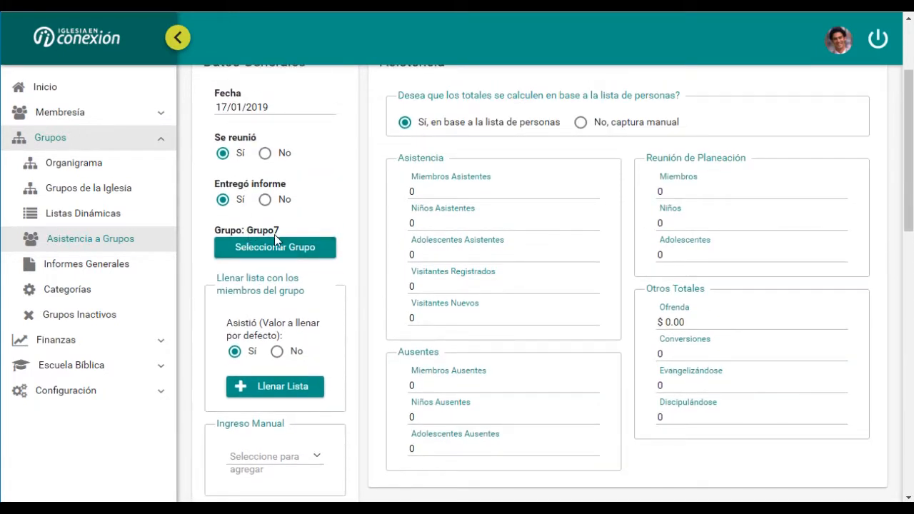
pyautogui.click(275, 389)
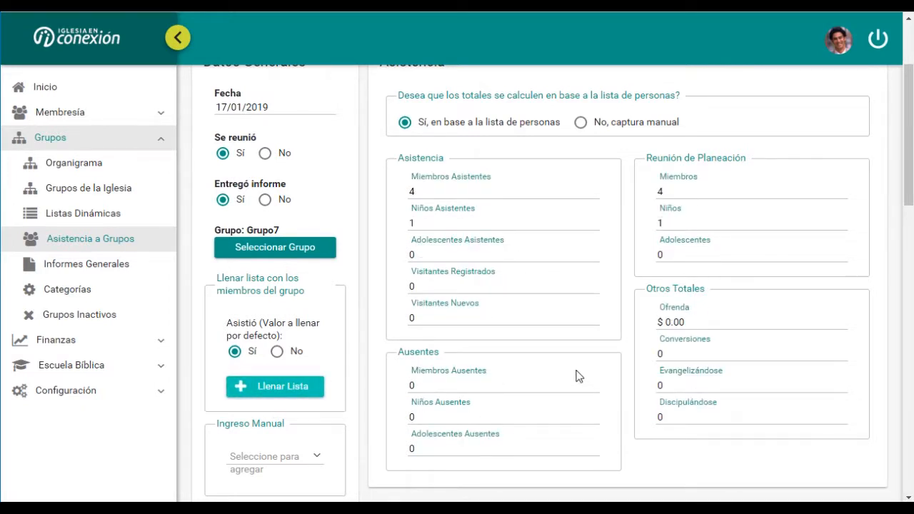
# Step: Set Asistió to No for the child and for the member in the fourth row of the attendance list
pyautogui.scroll(-6, 579, 377)
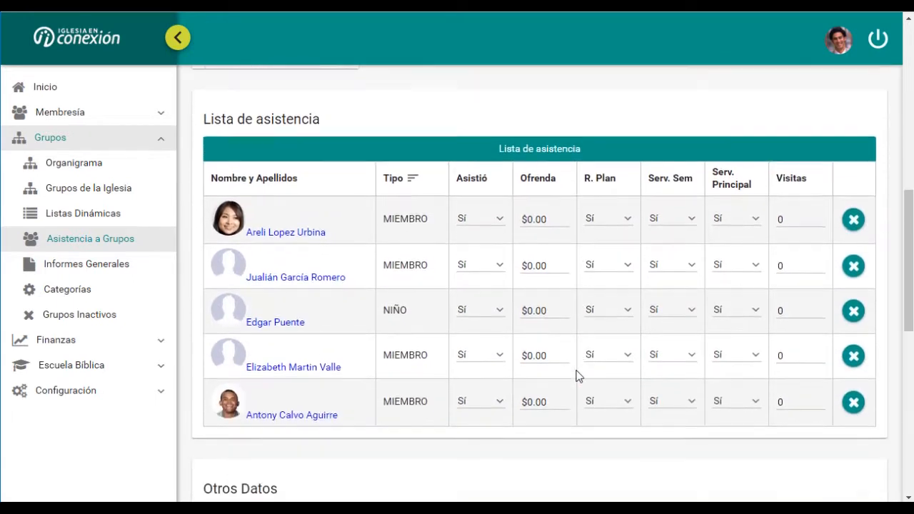
pyautogui.scroll(-1, 579, 377)
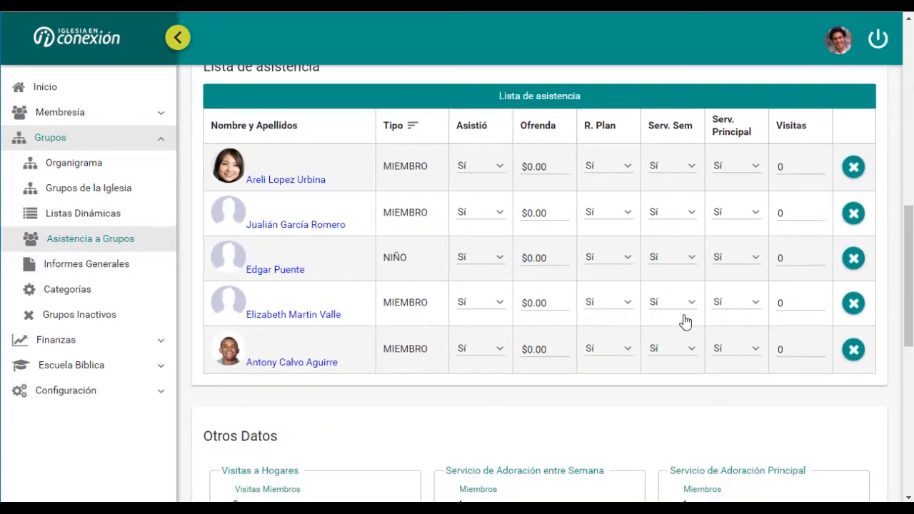
pyautogui.scroll(3, 418, 184)
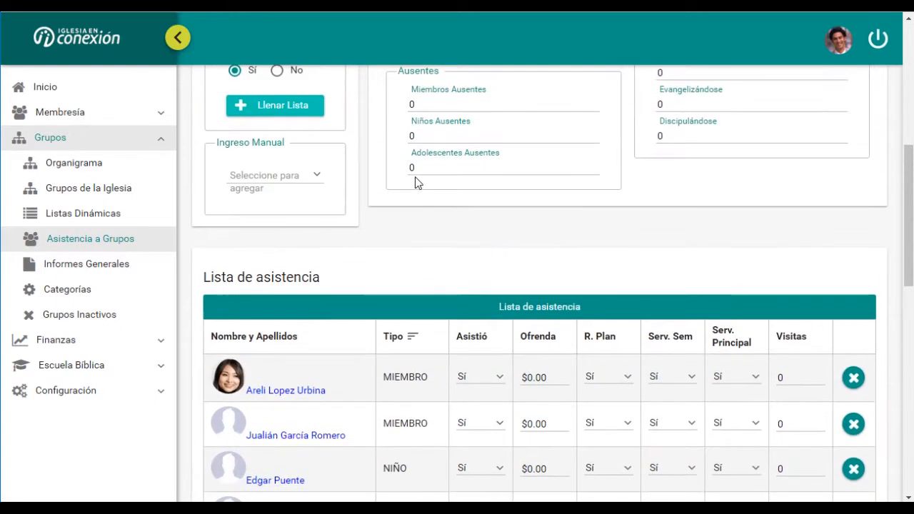
pyautogui.scroll(2, 418, 183)
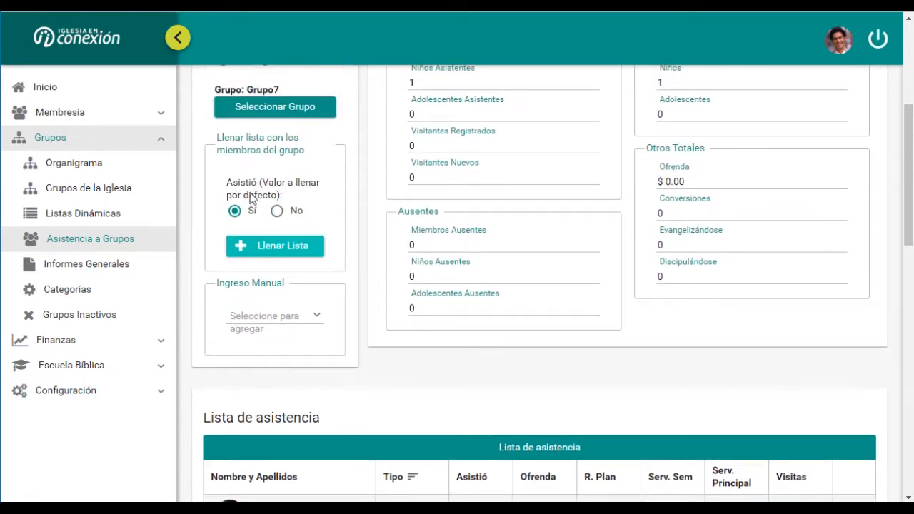
pyautogui.scroll(-1, 525, 399)
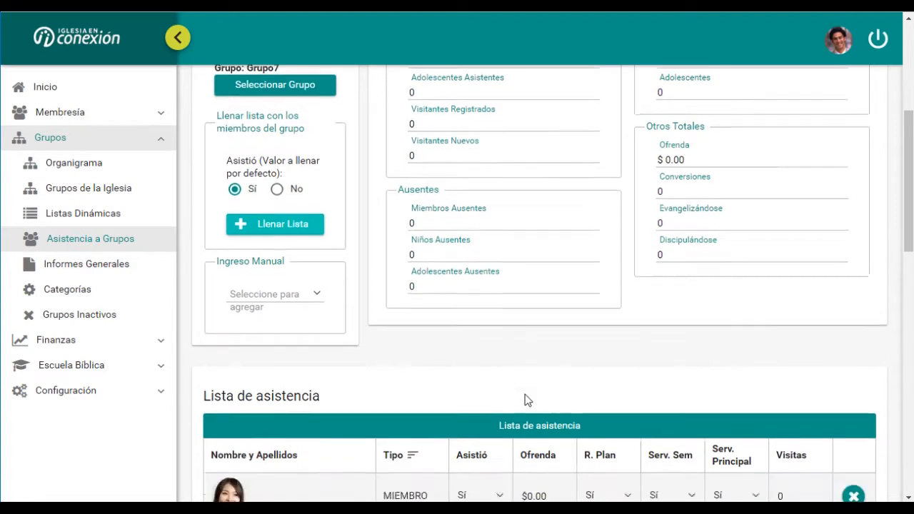
pyautogui.scroll(-4, 525, 394)
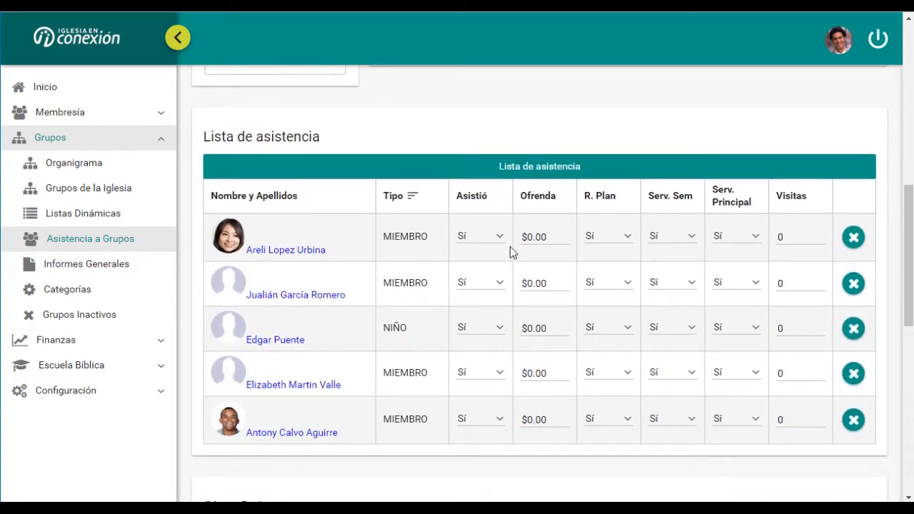
pyautogui.click(500, 334)
pyautogui.click(483, 371)
pyautogui.click(500, 377)
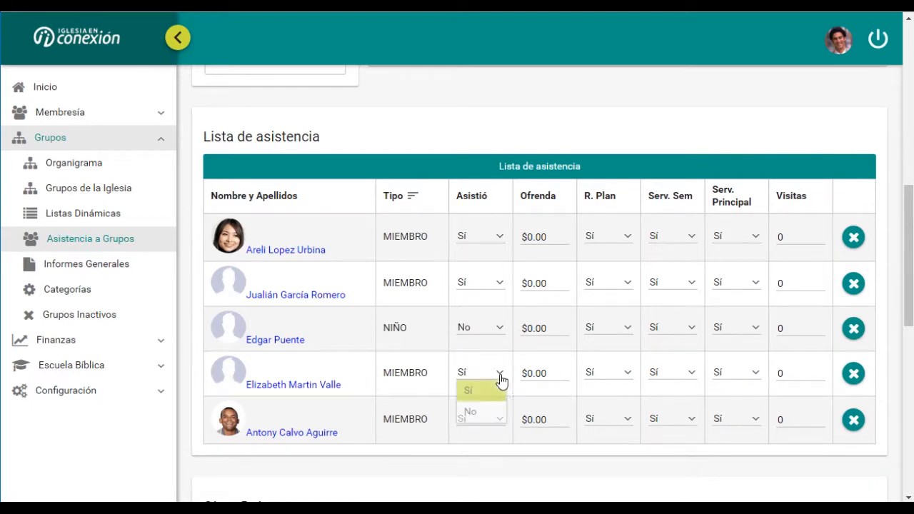
pyautogui.click(481, 411)
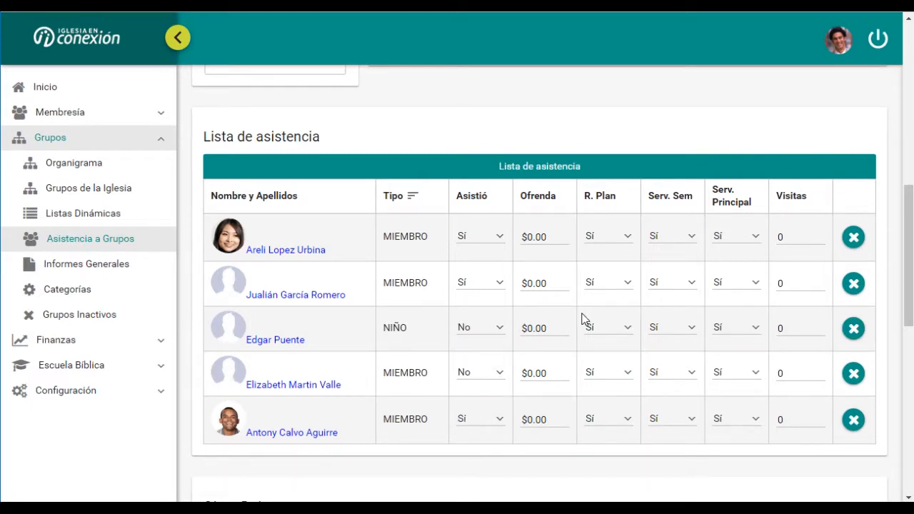
# Step: Check the report's Asistencia and Ausentes totals against the edited attendance list
pyautogui.scroll(4, 585, 318)
pyautogui.scroll(1, 584, 314)
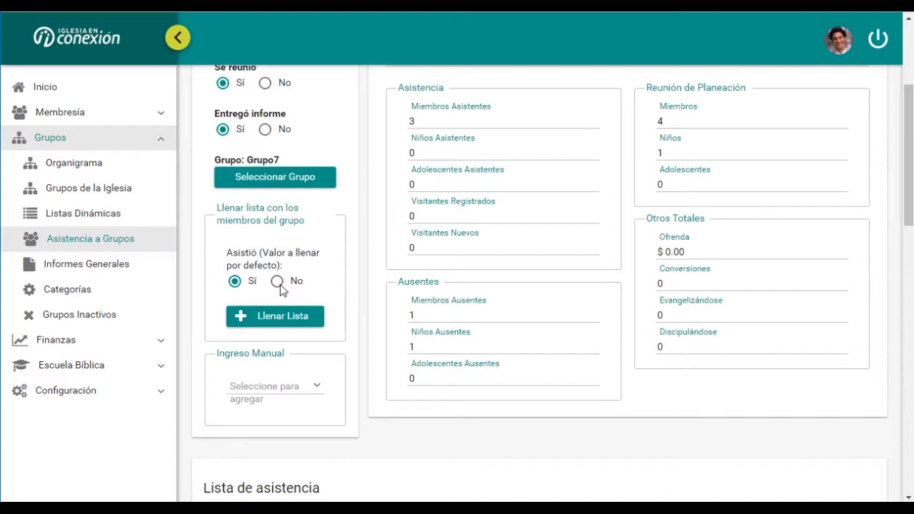
pyautogui.scroll(3, 421, 146)
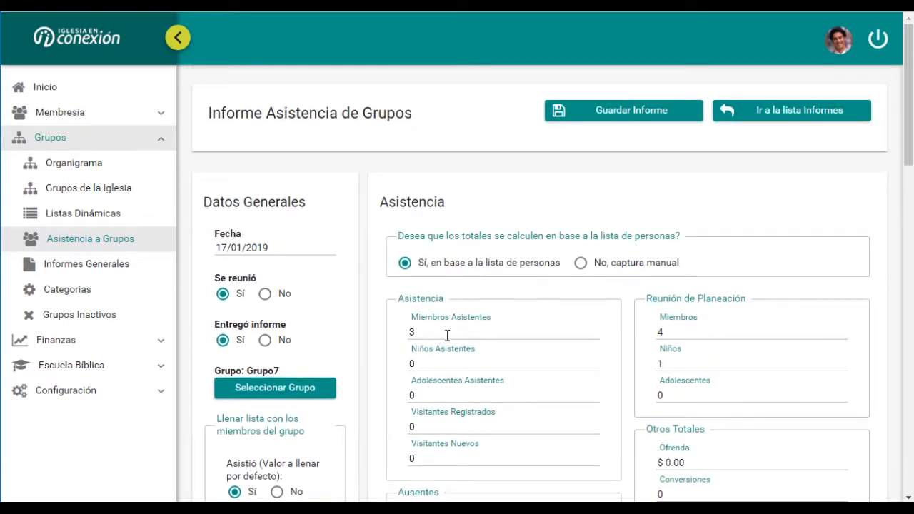
pyautogui.scroll(-5, 443, 339)
pyautogui.scroll(4, 448, 341)
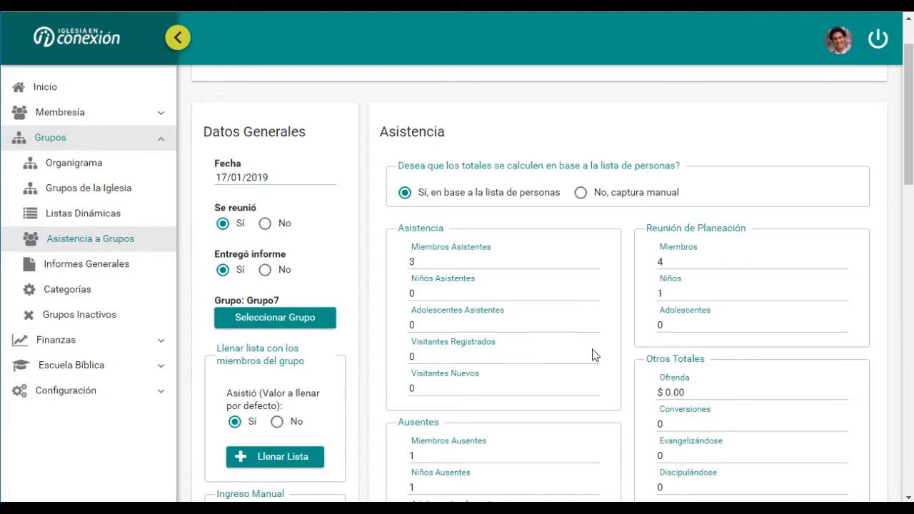
pyautogui.scroll(-5, 591, 349)
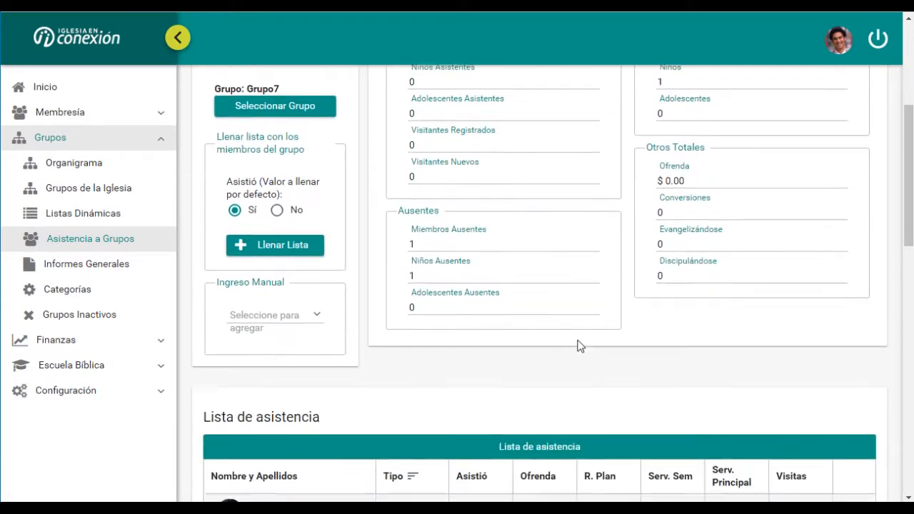
# Step: Enter offerings of $5.00 for the first member and $6.00 for the second member in the attendance list
pyautogui.scroll(-2, 580, 346)
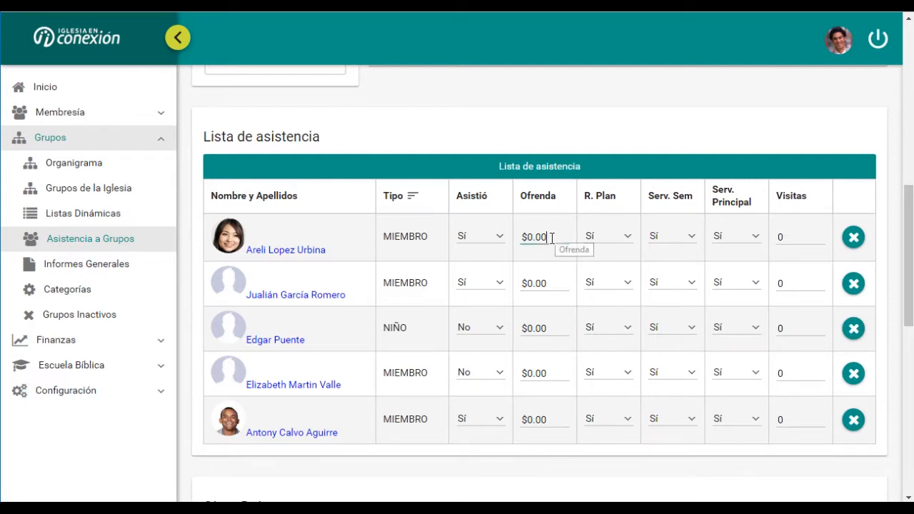
pyautogui.moveTo(549, 236); pyautogui.dragTo(523, 240)
pyautogui.write('5')
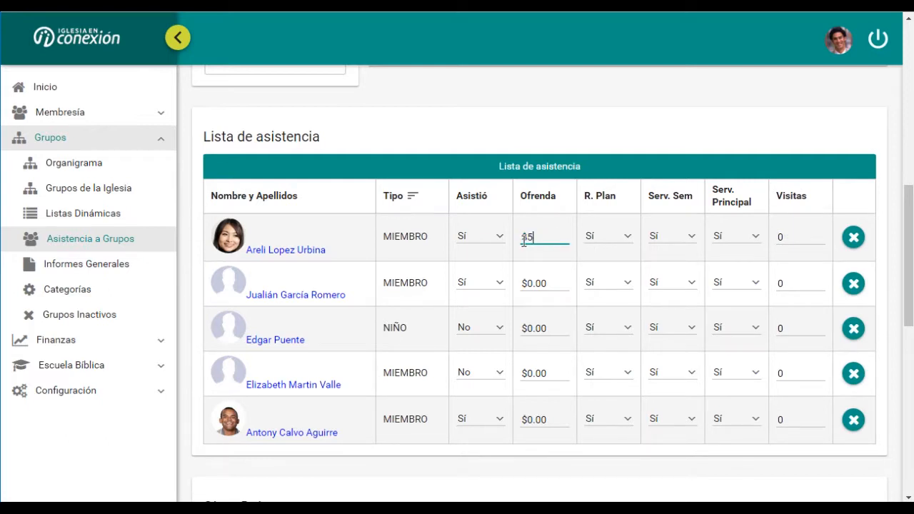
pyautogui.click(555, 285)
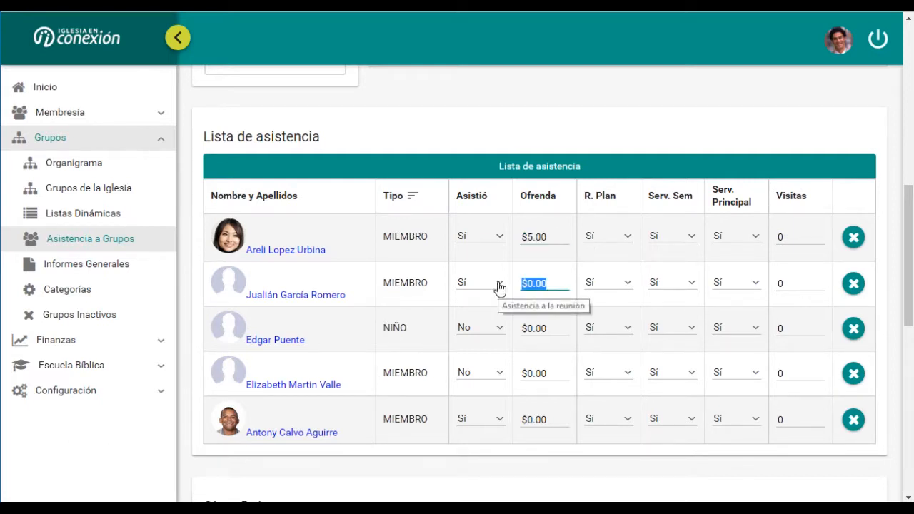
pyautogui.write('6')
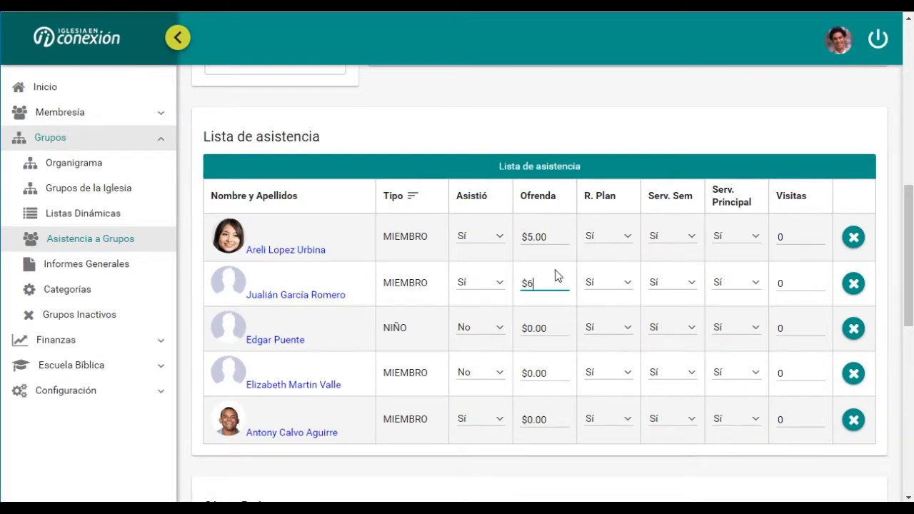
pyautogui.click(554, 299)
# Step: Review the report's offering total, the remaining attendance list columns and the Otros Datos section
pyautogui.scroll(4, 550, 290)
pyautogui.scroll(2, 550, 290)
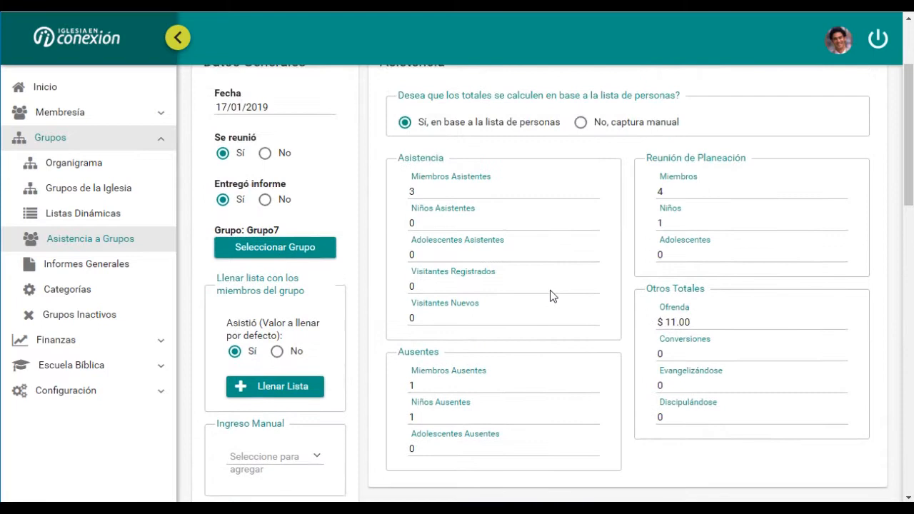
pyautogui.click(672, 322)
pyautogui.scroll(-5, 549, 337)
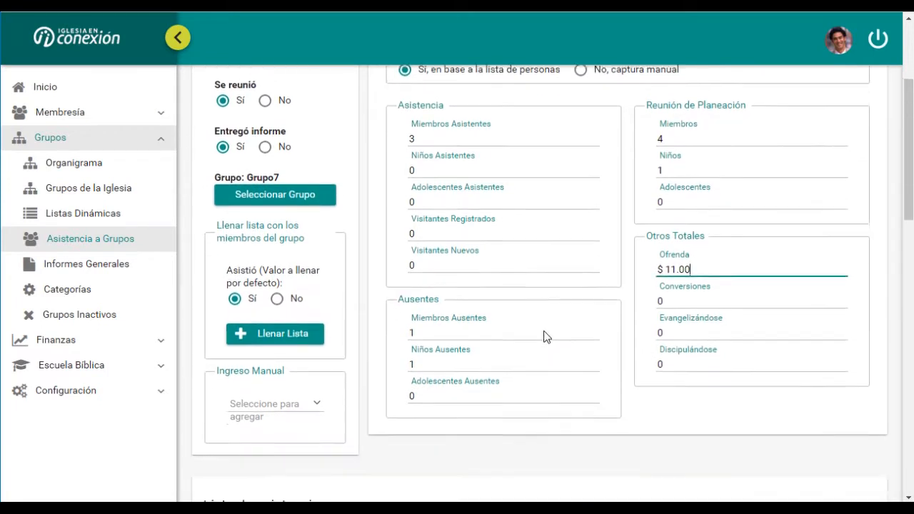
pyautogui.scroll(-2, 545, 330)
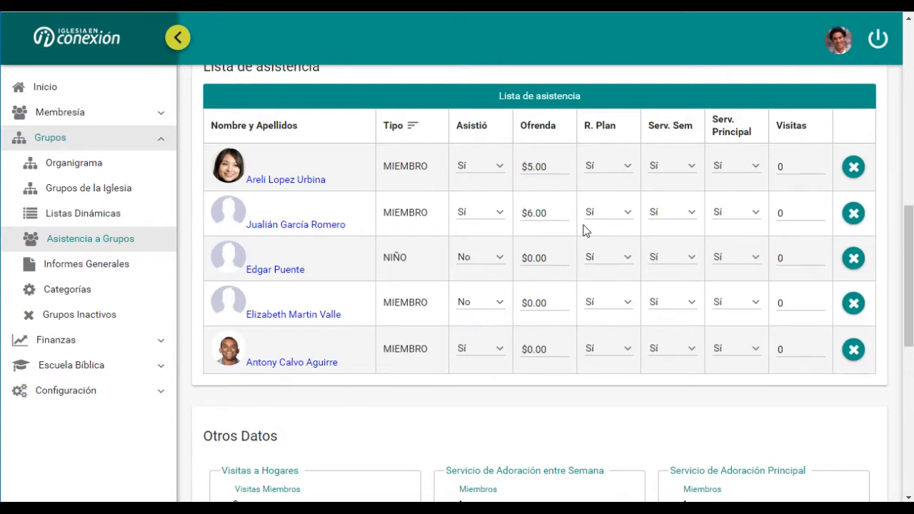
pyautogui.scroll(1, 585, 231)
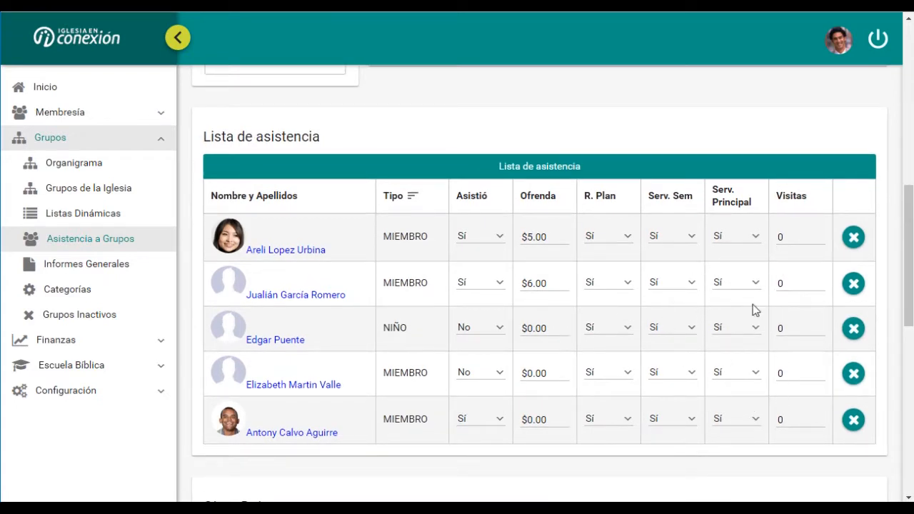
pyautogui.scroll(1, 741, 319)
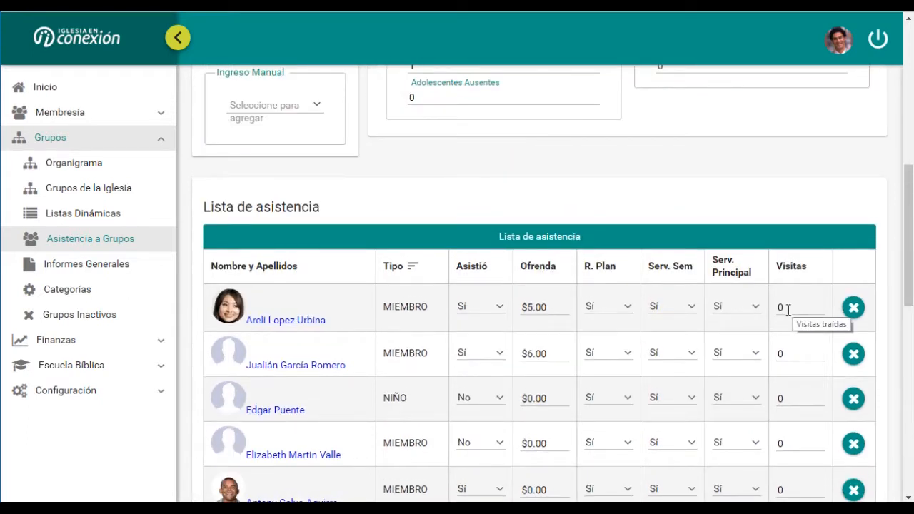
pyautogui.scroll(3, 624, 355)
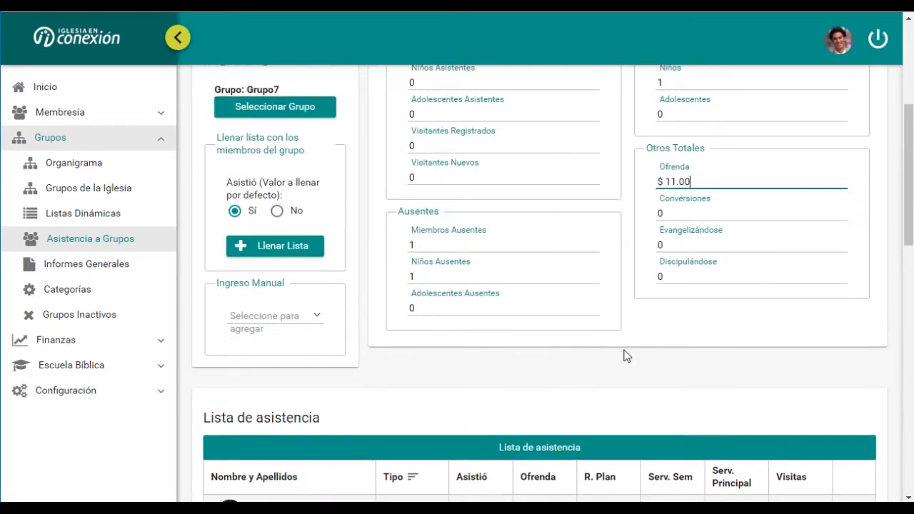
pyautogui.scroll(3, 623, 355)
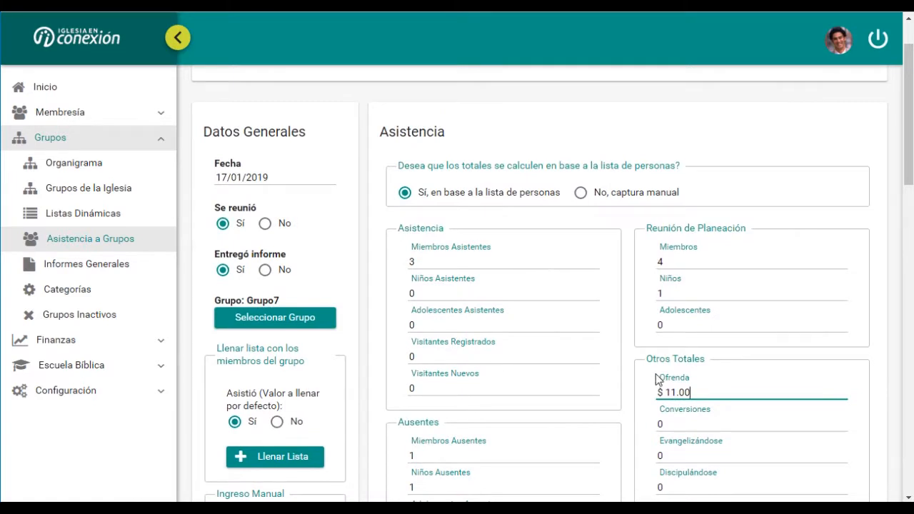
pyautogui.scroll(-6, 547, 332)
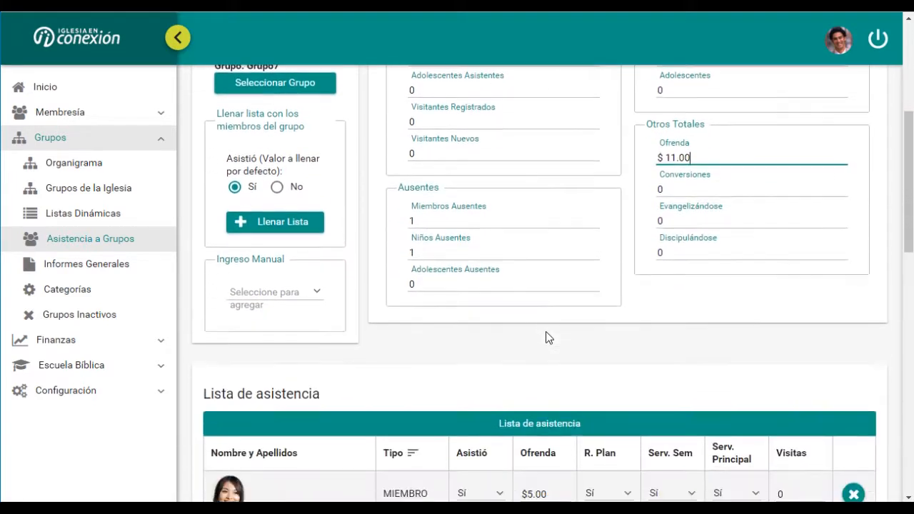
pyautogui.scroll(-5, 546, 332)
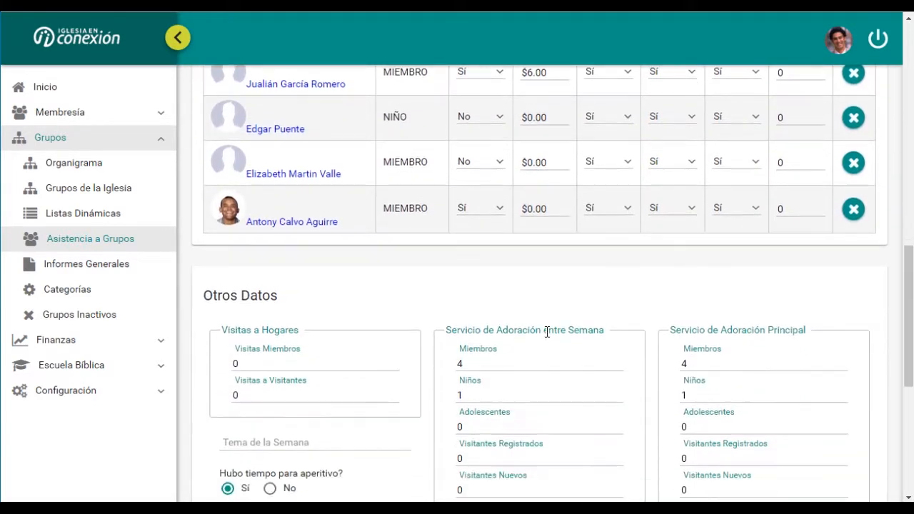
# Step: Save the Grupo7 attendance report
pyautogui.scroll(-4, 547, 333)
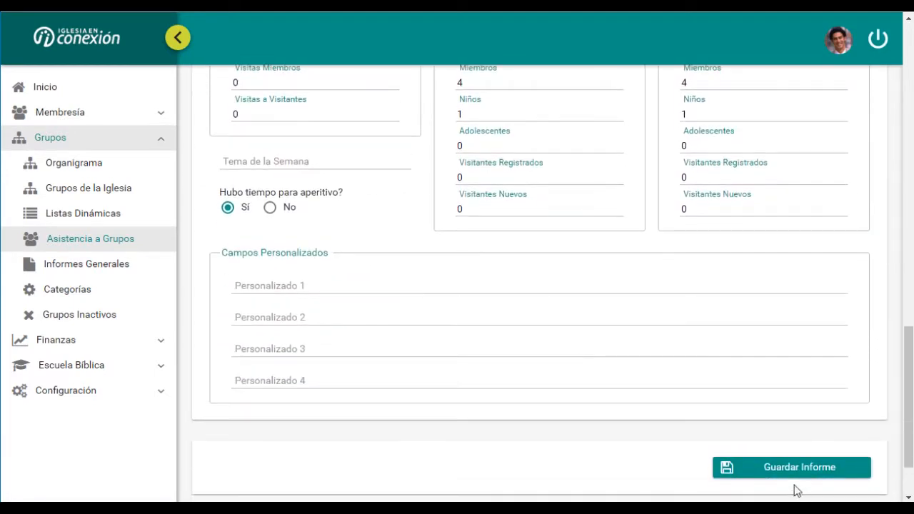
pyautogui.click(795, 477)
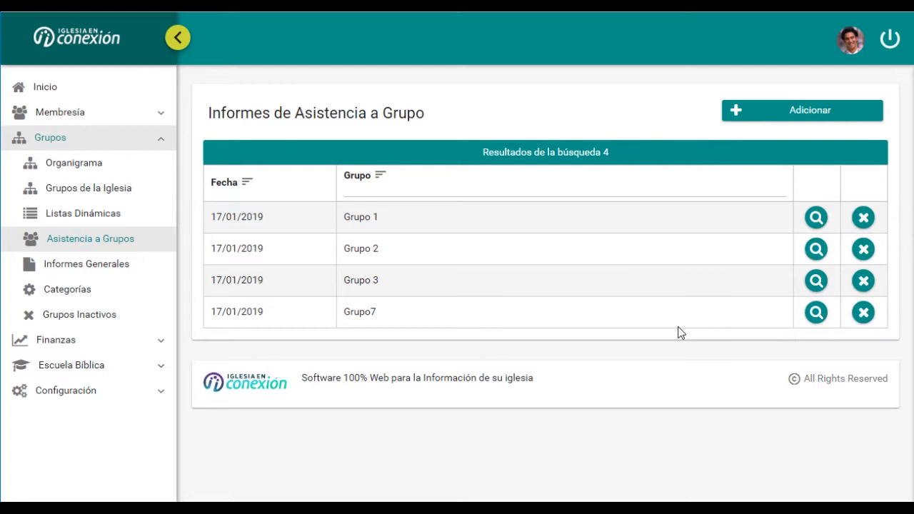
# Step: Start a new group attendance report dated 17/01/2019 and assign it to Grupo8 in Sector3
pyautogui.click(797, 118)
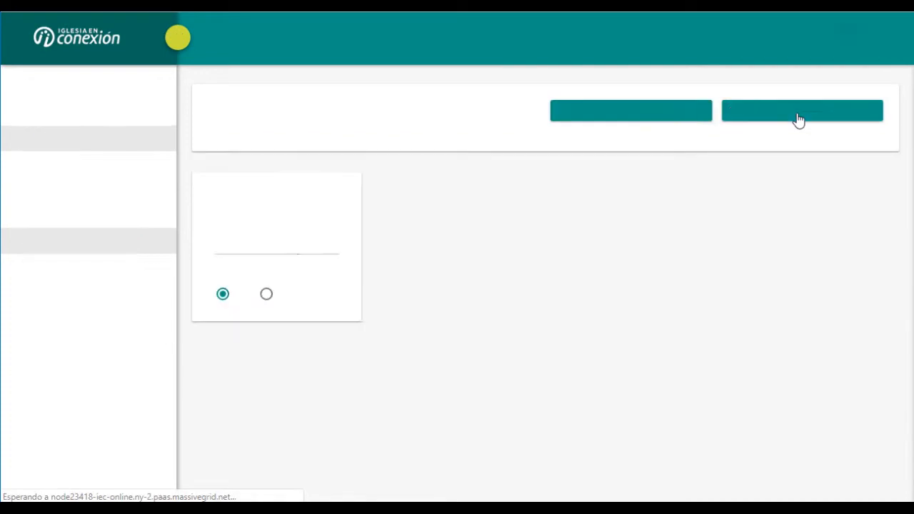
pyautogui.click(252, 245)
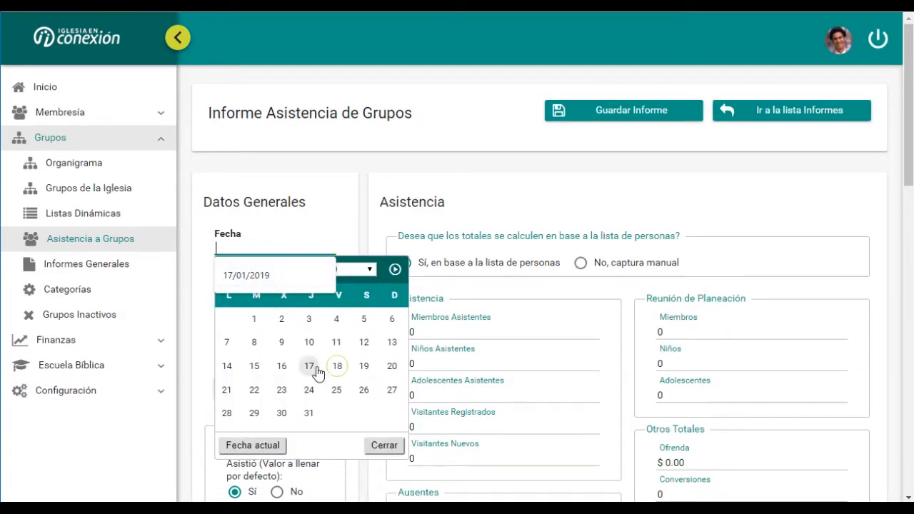
pyautogui.click(314, 369)
pyautogui.scroll(-2, 340, 342)
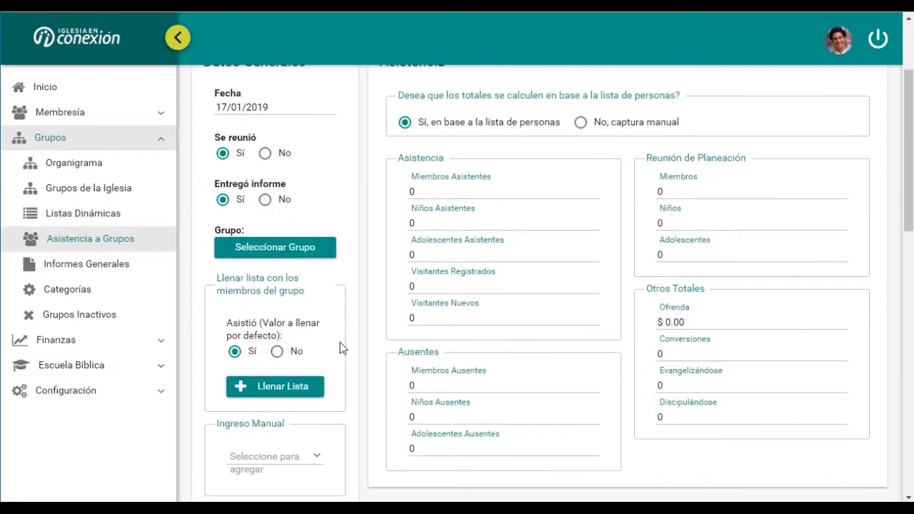
pyautogui.click(277, 250)
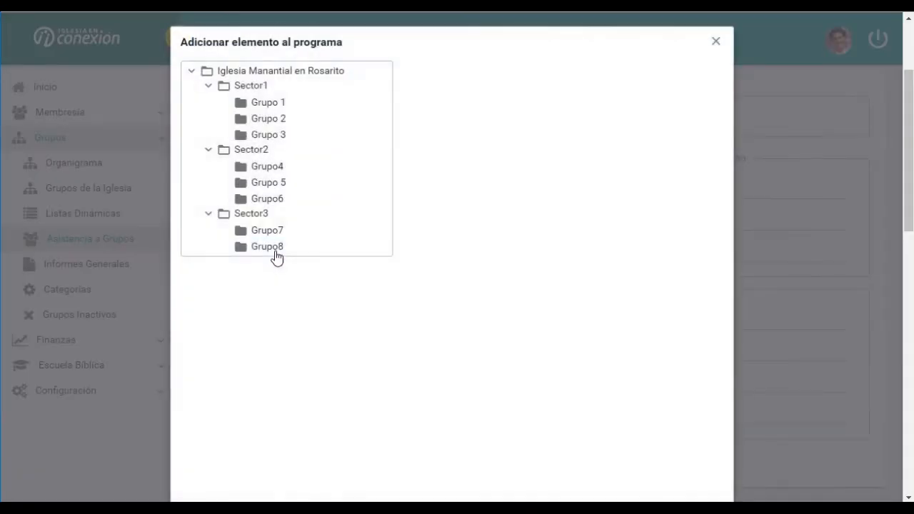
pyautogui.click(265, 250)
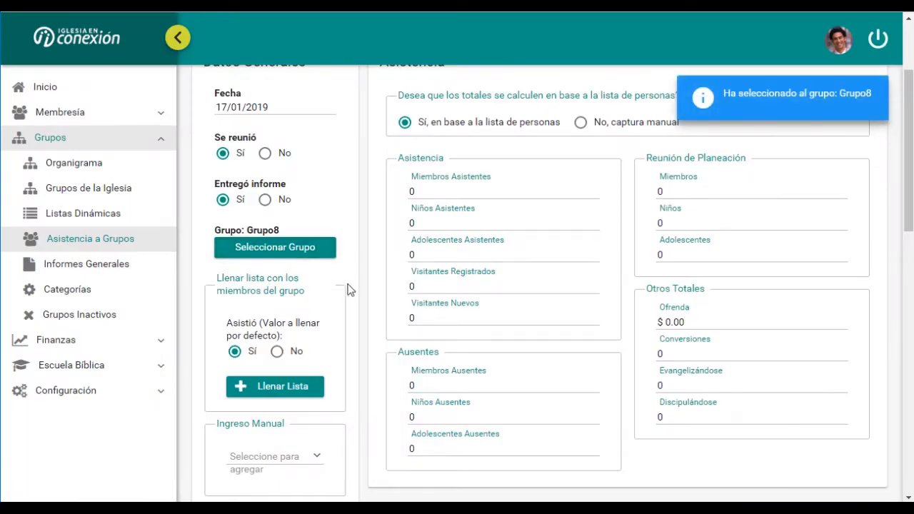
# Step: Switch the report's totals to manual capture and enter 8 attending members, 2 attending children and 1 attending adolescent
pyautogui.scroll(-2, 349, 307)
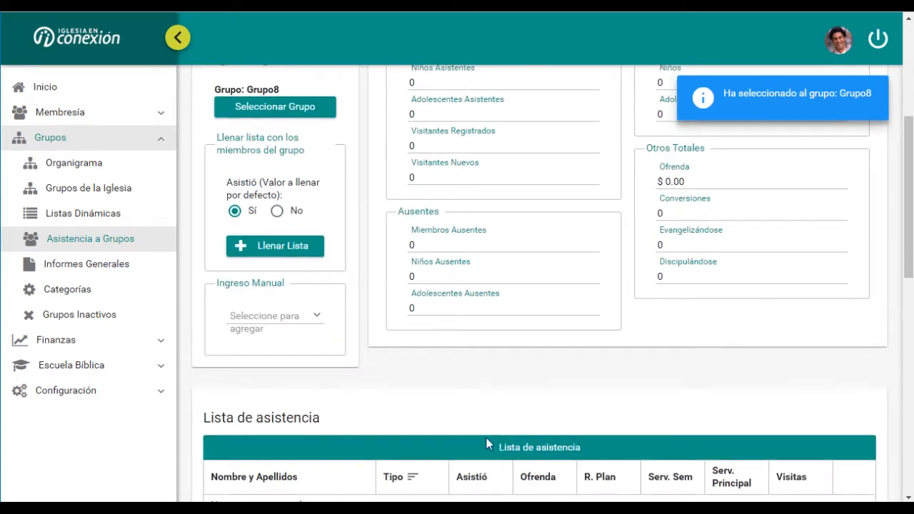
pyautogui.scroll(-3, 514, 436)
pyautogui.scroll(2, 467, 306)
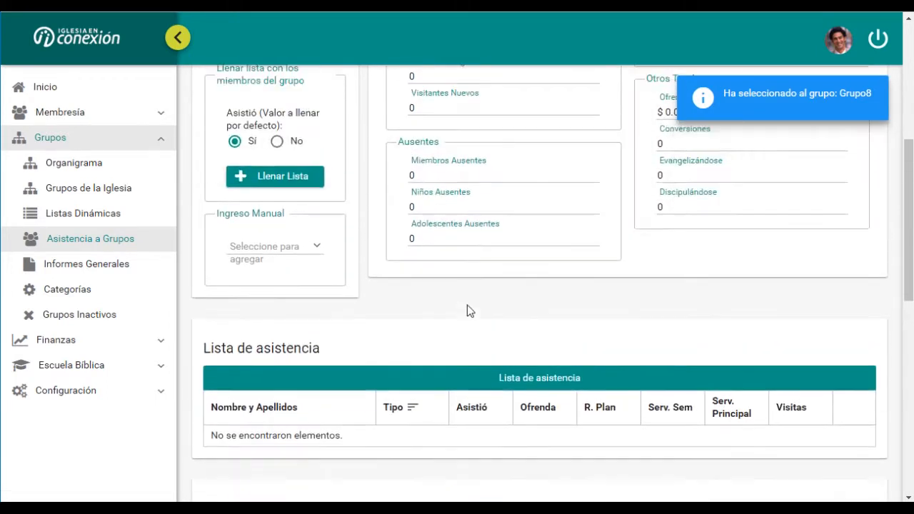
pyautogui.scroll(5, 467, 304)
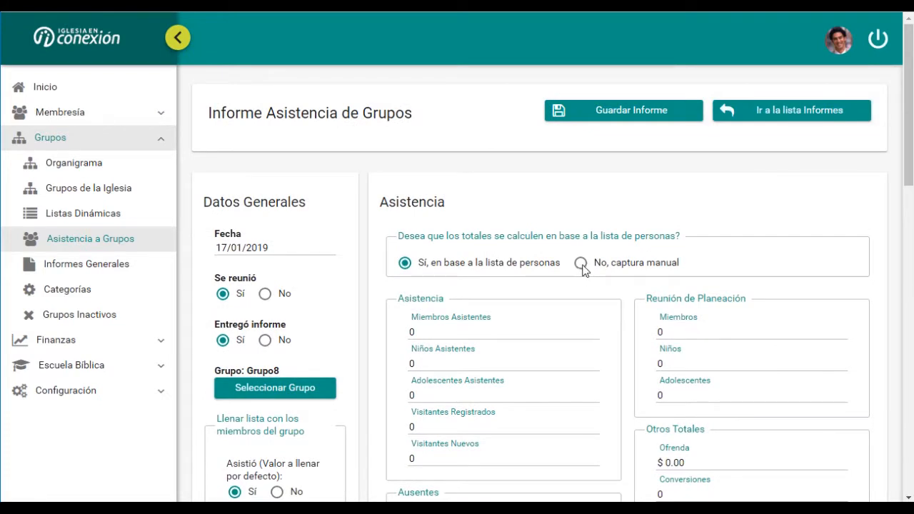
pyautogui.click(581, 264)
pyautogui.moveTo(442, 332); pyautogui.dragTo(392, 332)
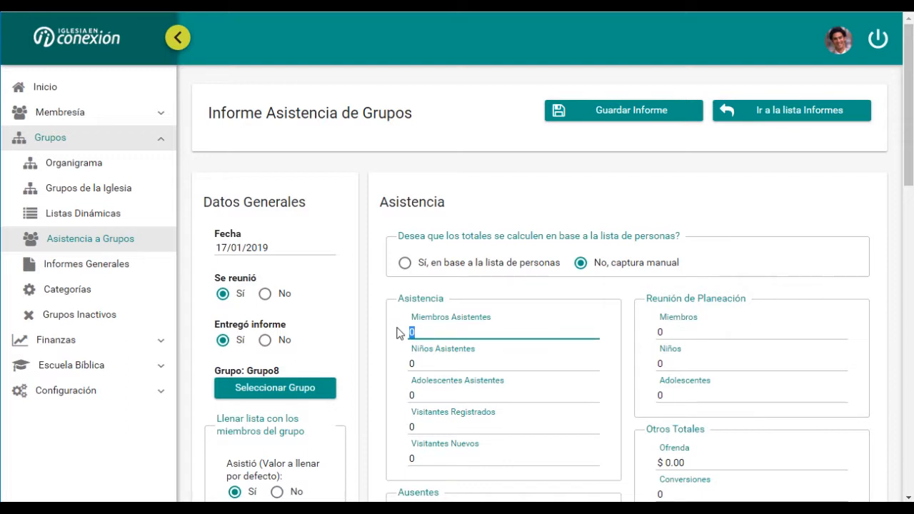
pyautogui.moveTo(426, 367); pyautogui.dragTo(408, 374)
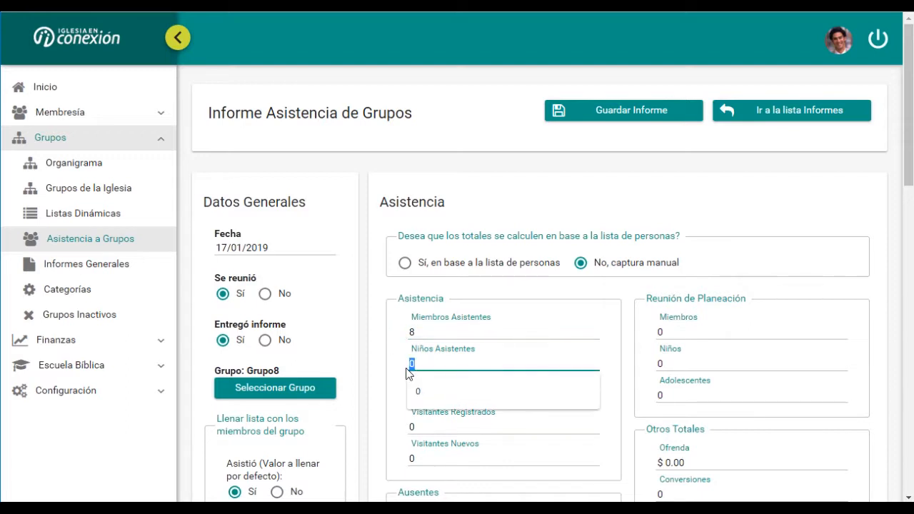
pyautogui.click(411, 422)
pyautogui.moveTo(423, 399); pyautogui.dragTo(400, 401)
pyautogui.write('1')
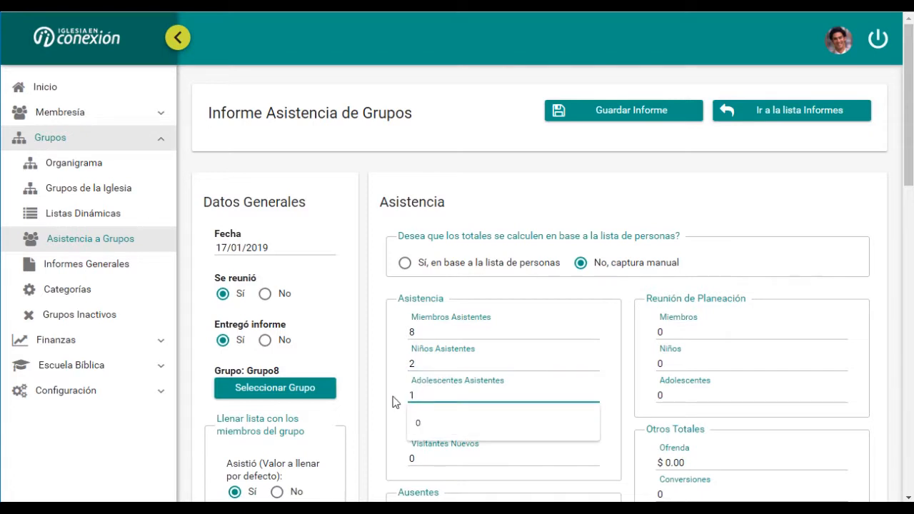
pyautogui.click(398, 402)
# Step: Look over the remaining totals and Otros Datos fields, and save the Grupo8 attendance report
pyautogui.scroll(-1, 437, 418)
pyautogui.scroll(-1, 437, 419)
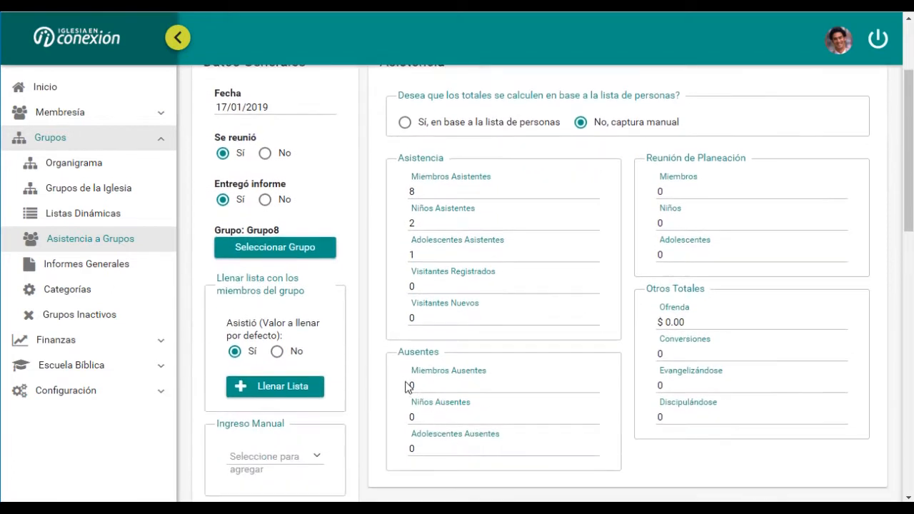
pyautogui.scroll(-1, 404, 357)
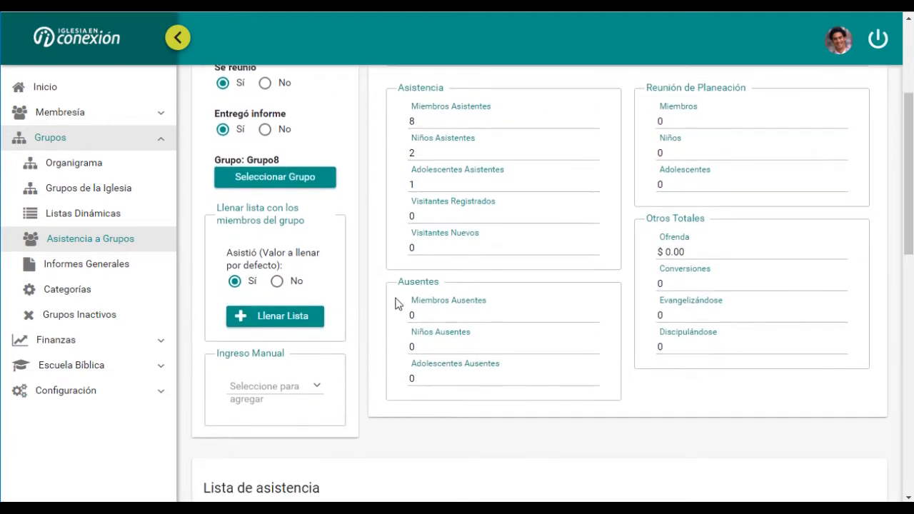
pyautogui.scroll(2, 400, 300)
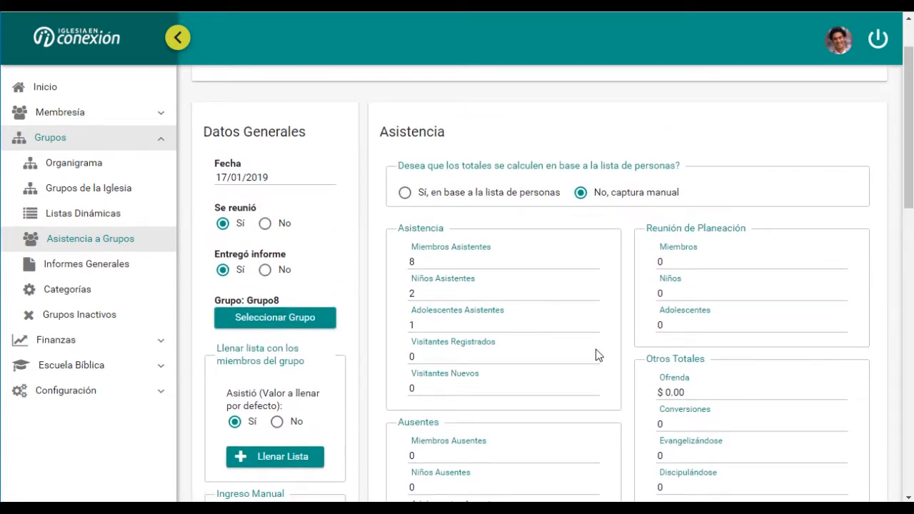
pyautogui.scroll(-10, 598, 356)
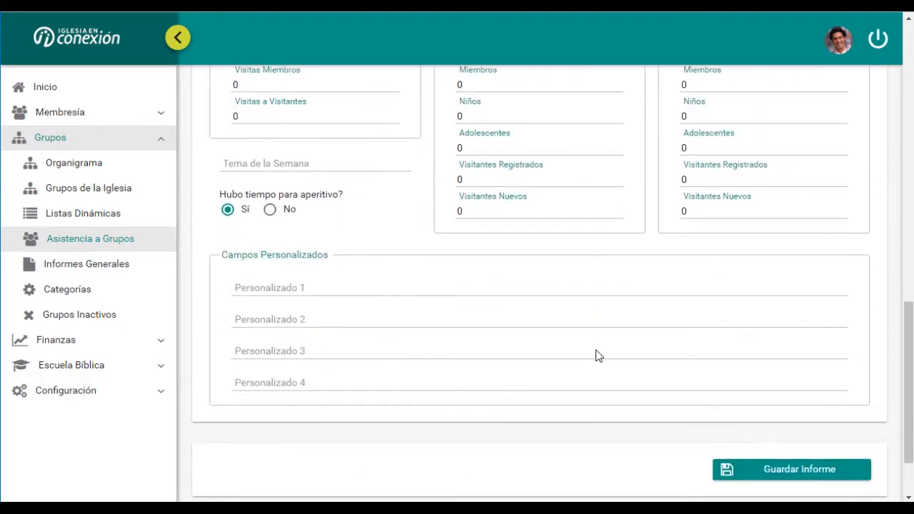
pyautogui.scroll(-1, 599, 356)
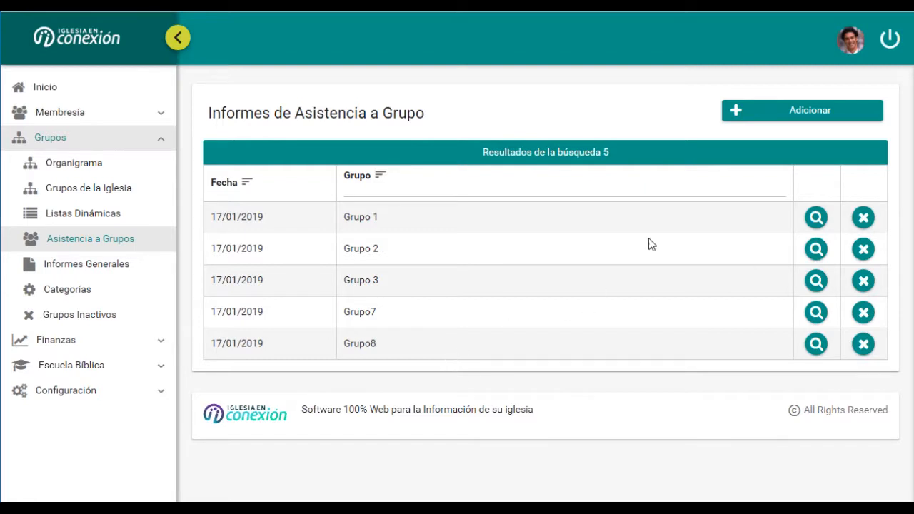
# Step: Start another group attendance report and assign it to Grupo4 in Sector2
pyautogui.click(794, 115)
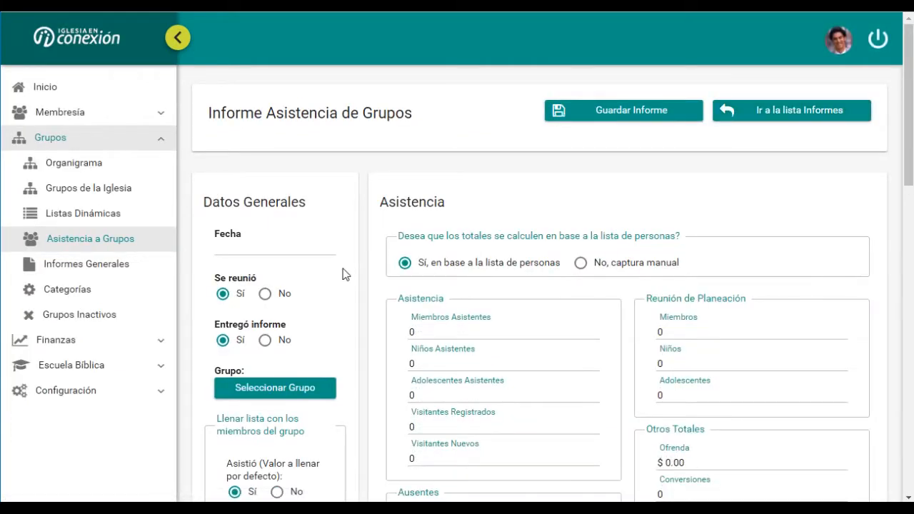
pyautogui.scroll(-1, 345, 273)
pyautogui.scroll(-1, 356, 282)
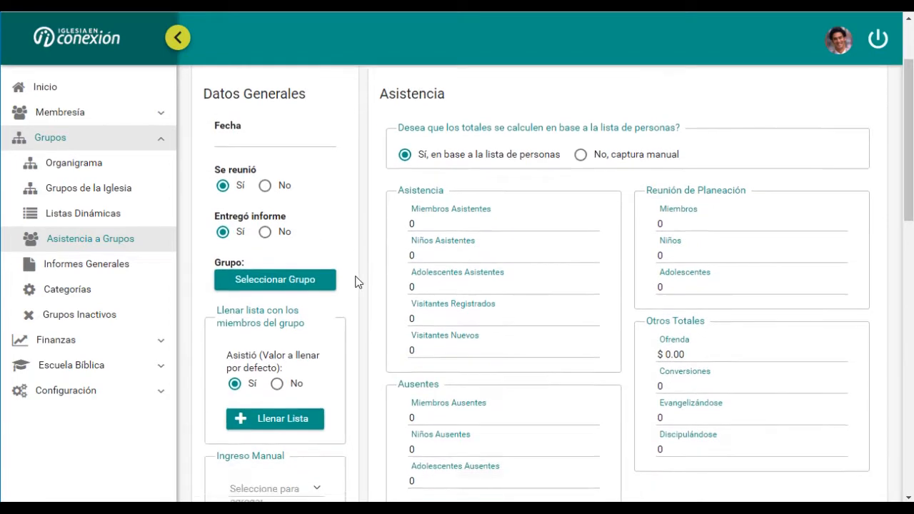
pyautogui.click(281, 250)
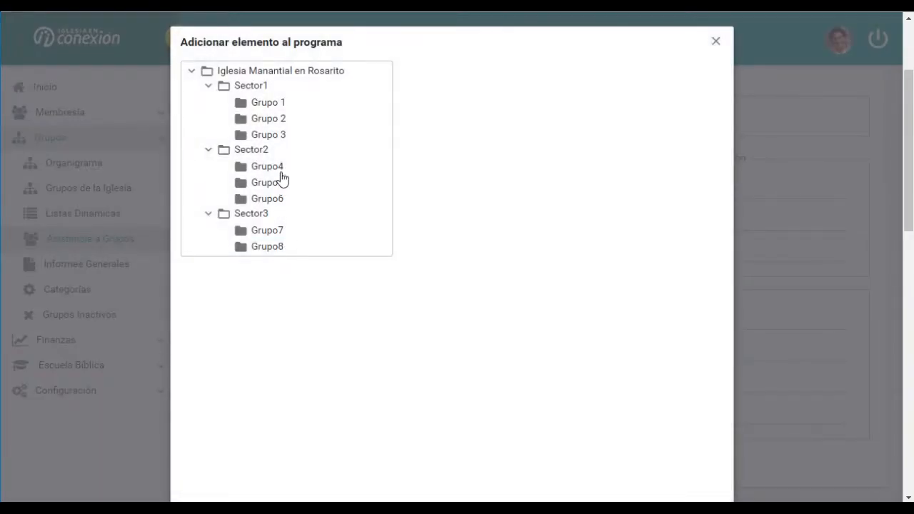
pyautogui.click(282, 170)
# Step: Try to add a member to the attendance list through Ingreso Manual by searching for "ju"
pyautogui.scroll(-2, 360, 291)
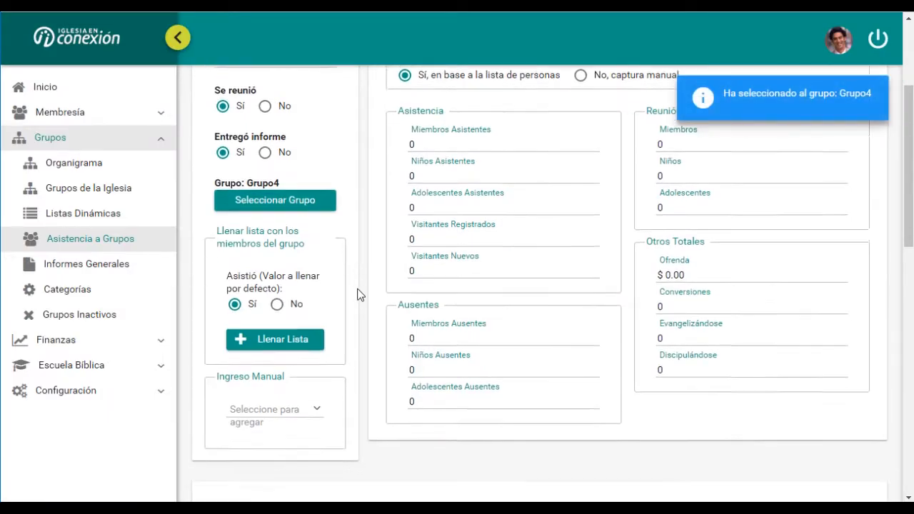
pyautogui.scroll(3, 585, 214)
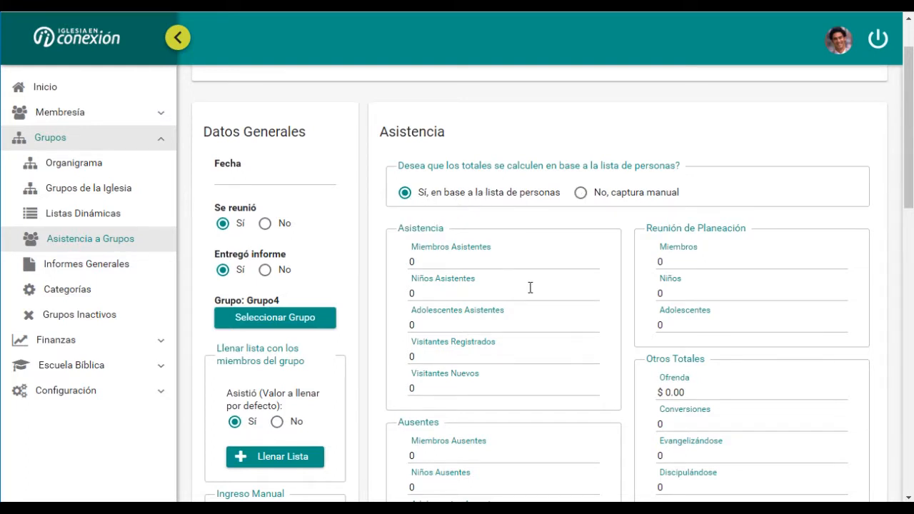
pyautogui.scroll(-3, 517, 373)
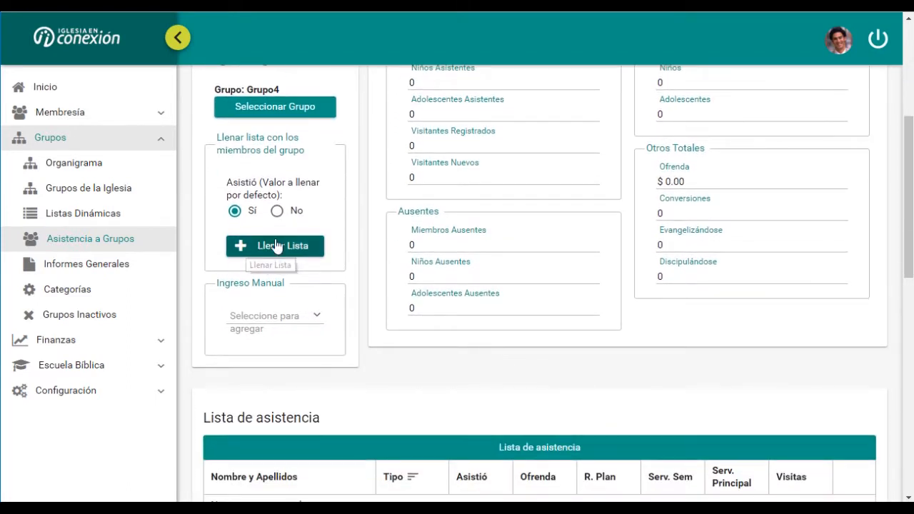
pyautogui.click(284, 315)
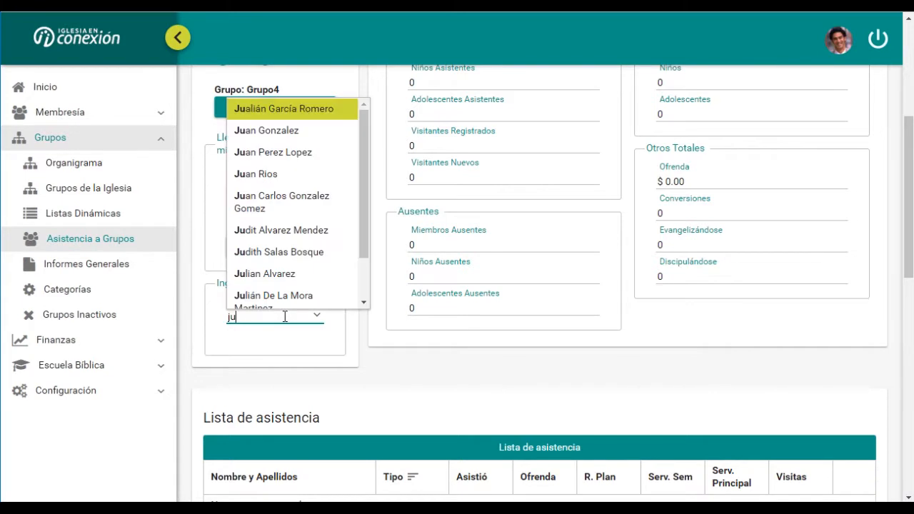
pyautogui.write('ju')
pyautogui.click(304, 278)
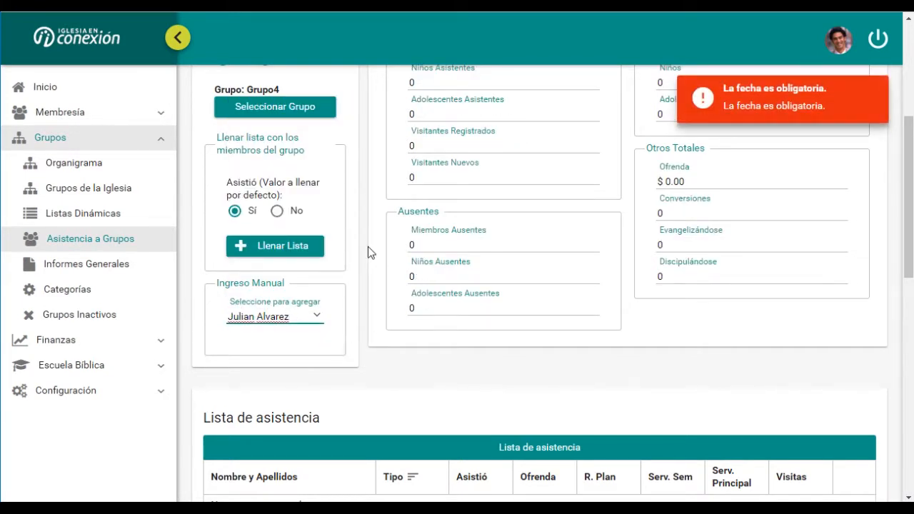
# Step: Set the Grupo4 report's date to 17/01/2019
pyautogui.scroll(3, 369, 250)
pyautogui.click(246, 182)
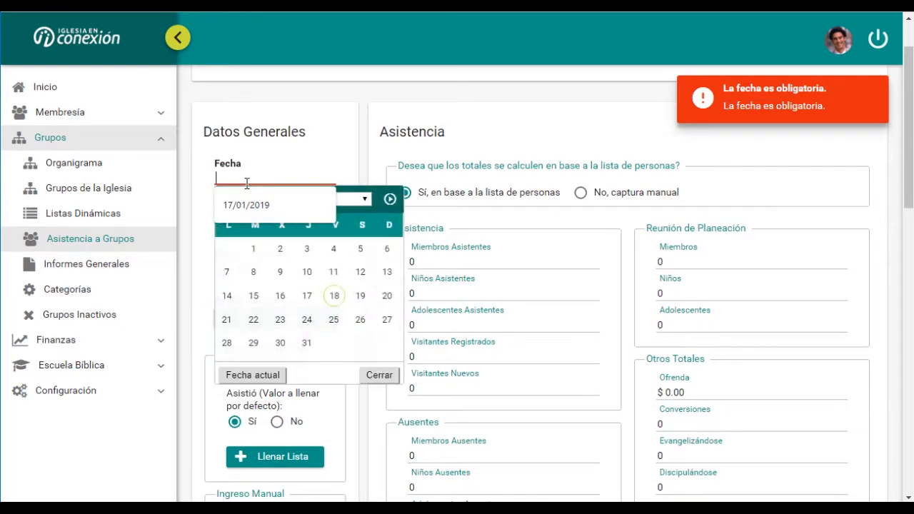
pyautogui.click(313, 300)
pyautogui.scroll(-3, 347, 327)
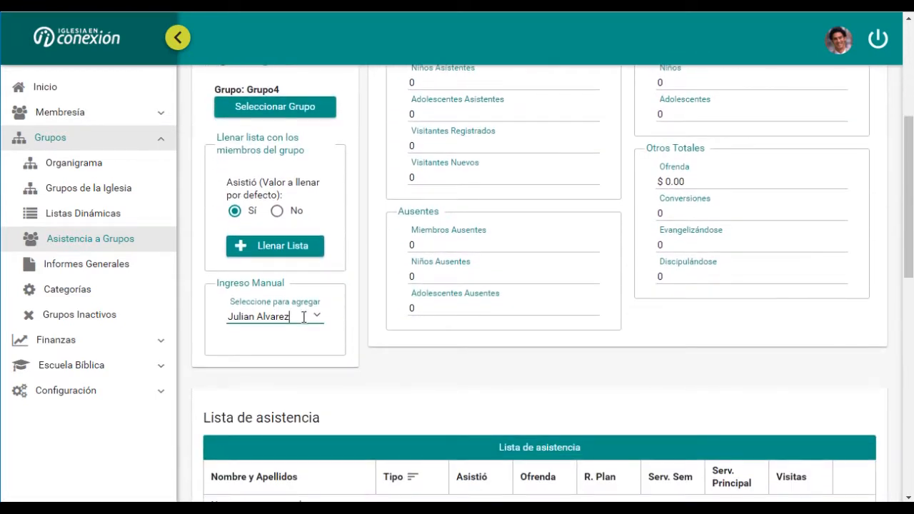
# Step: Replace the Ingreso Manual search text with "jul" and add the first matching member to the attendance list
pyautogui.click(308, 314)
pyautogui.press('BackSpace')
pyautogui.press('BackSpace')
pyautogui.press('BackSpace')
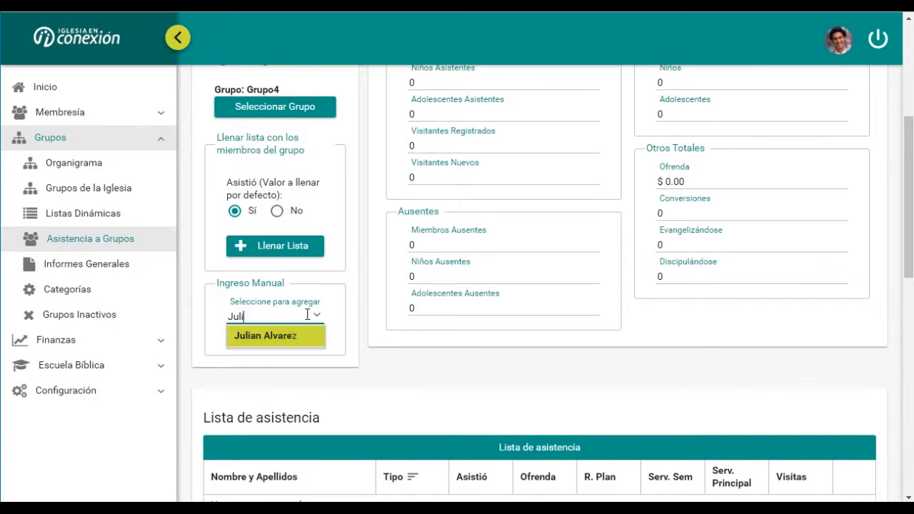
pyautogui.press('BackSpace')
pyautogui.press('BackSpace')
pyautogui.press('BackSpace')
pyautogui.press('BackSpace')
pyautogui.write('jul')
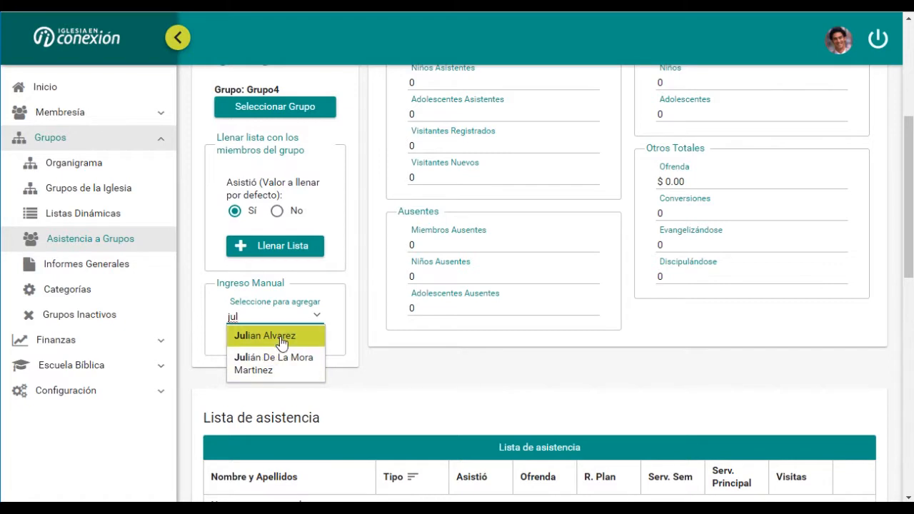
pyautogui.click(257, 335)
pyautogui.scroll(-3, 486, 373)
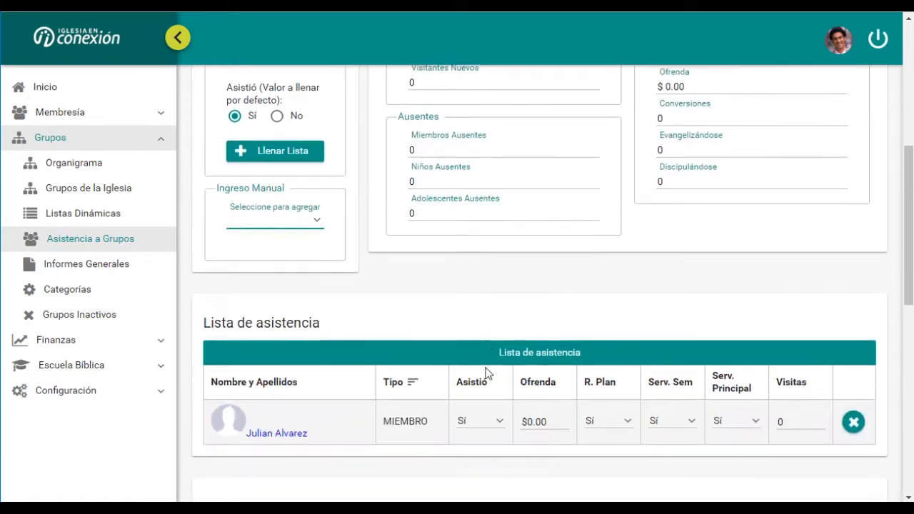
# Step: Add the first member matching "mu" to the attendance list through Ingreso Manual
pyautogui.scroll(2, 464, 357)
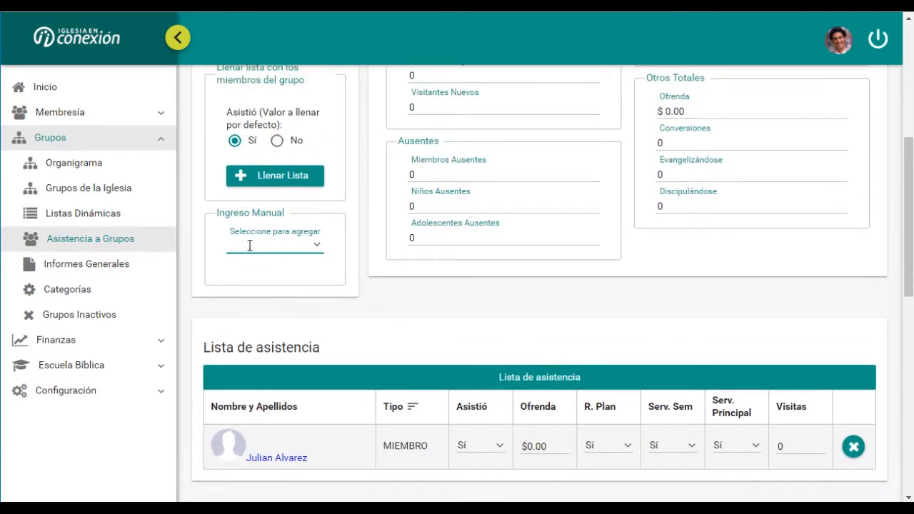
pyautogui.write('mu')
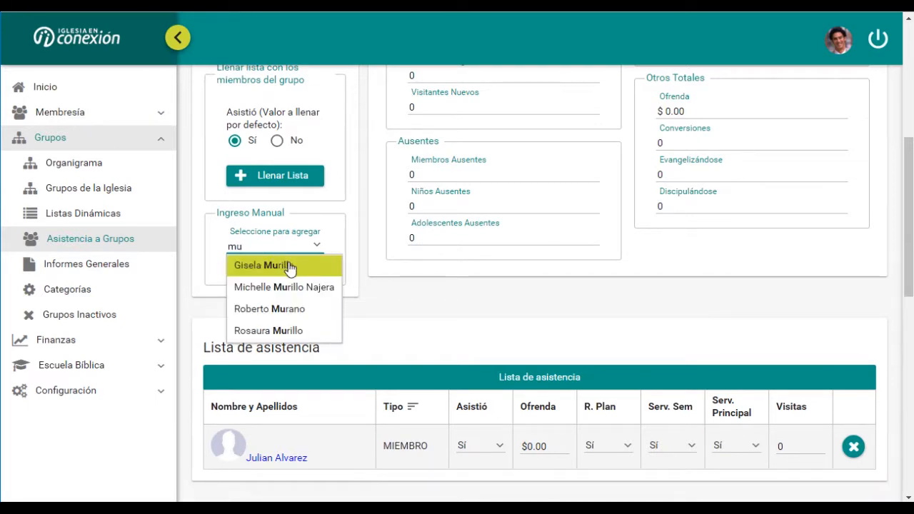
pyautogui.click(287, 270)
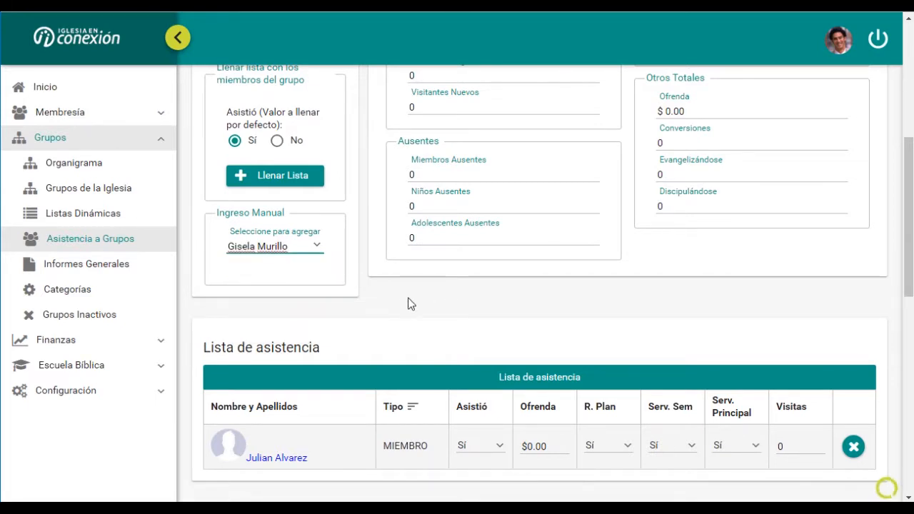
pyautogui.scroll(-1, 428, 305)
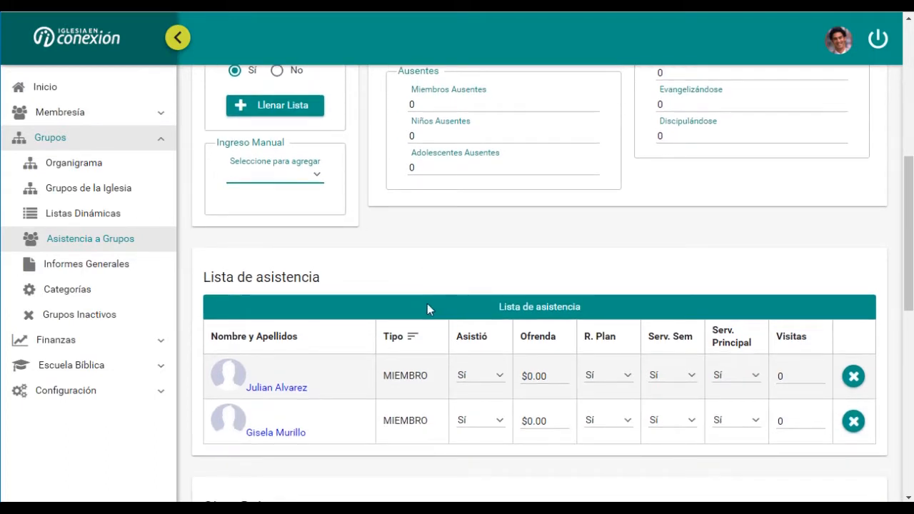
# Step: Set the first listed member's offering to $50.00 in the Grupo4 attendance list
pyautogui.scroll(-1, 428, 306)
pyautogui.scroll(5, 541, 302)
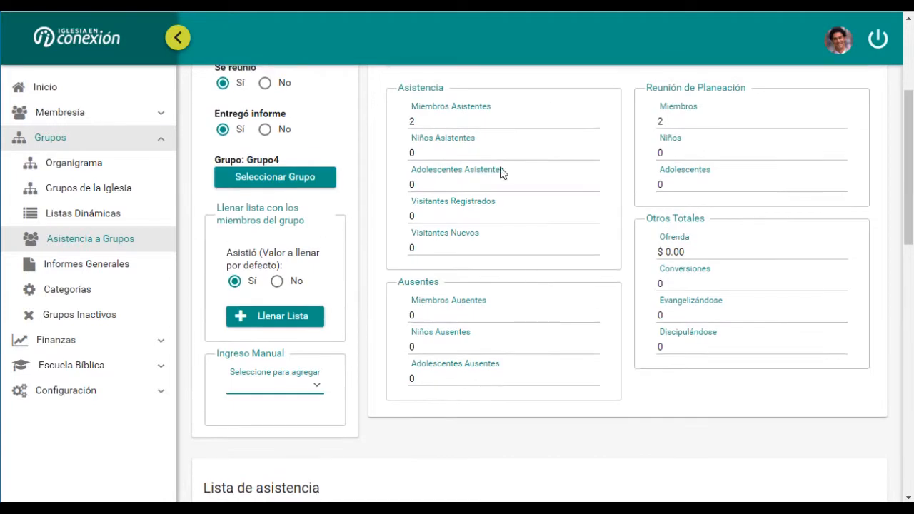
pyautogui.scroll(-1, 521, 334)
pyautogui.scroll(-5, 521, 334)
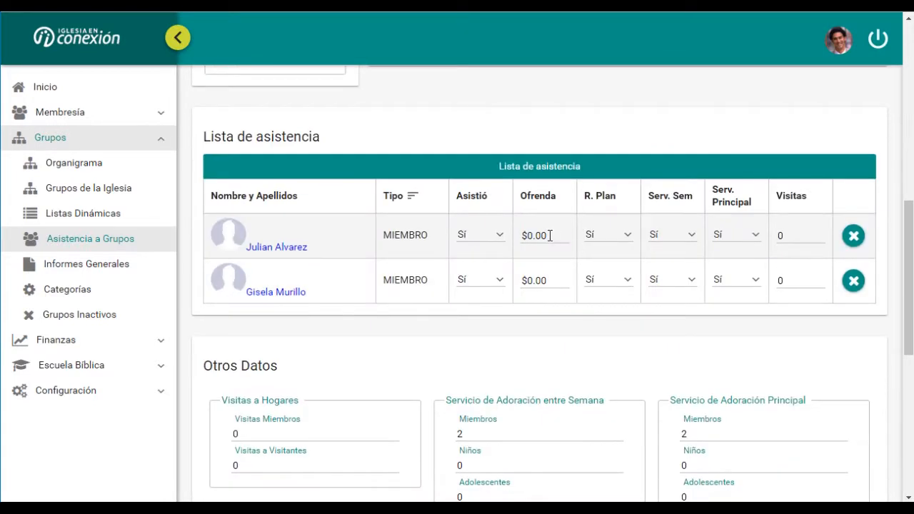
pyautogui.moveTo(550, 235); pyautogui.dragTo(524, 235)
pyautogui.write('50')
pyautogui.click(551, 311)
# Step: Check the offering under Otros Totales and save the Grupo4 attendance report
pyautogui.scroll(7, 550, 335)
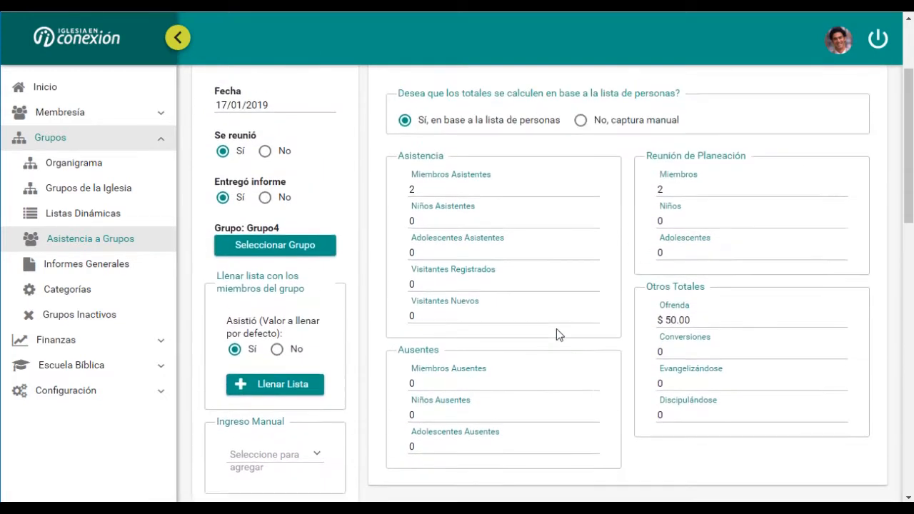
pyautogui.click(665, 321)
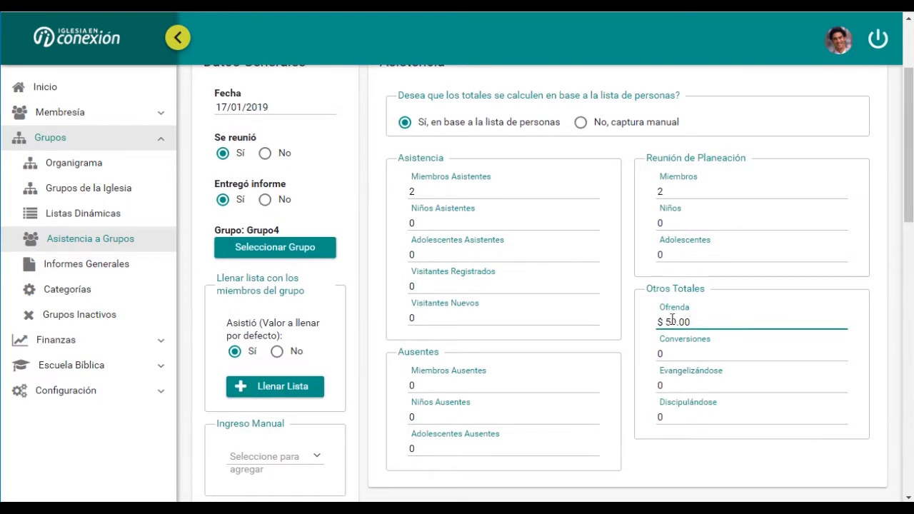
pyautogui.scroll(3, 559, 335)
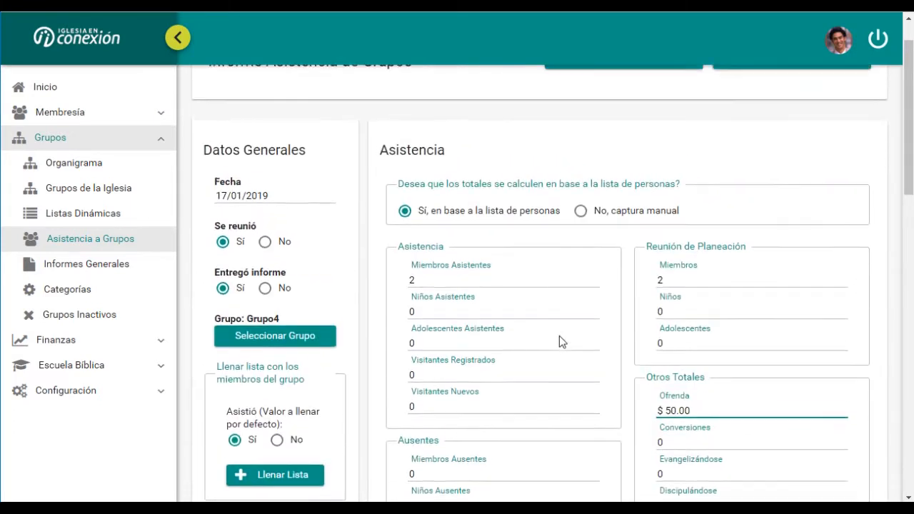
pyautogui.scroll(-5, 561, 335)
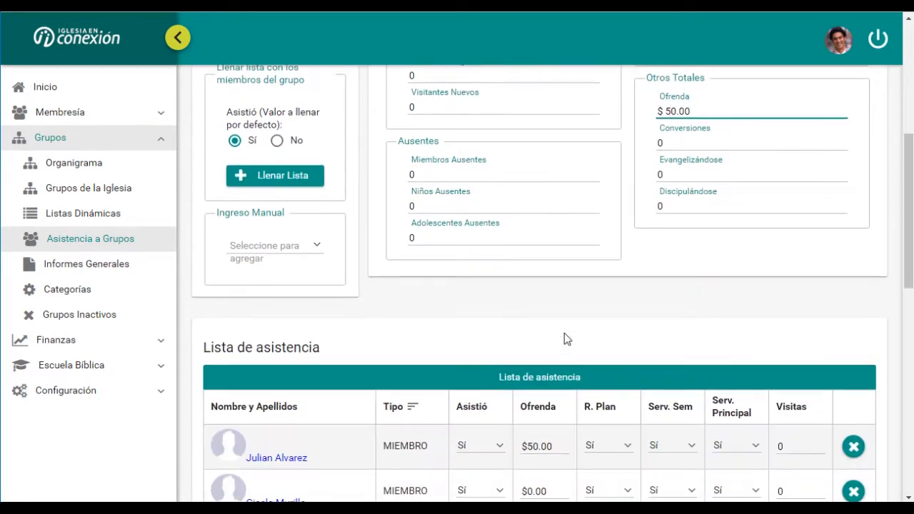
pyautogui.scroll(-10, 564, 339)
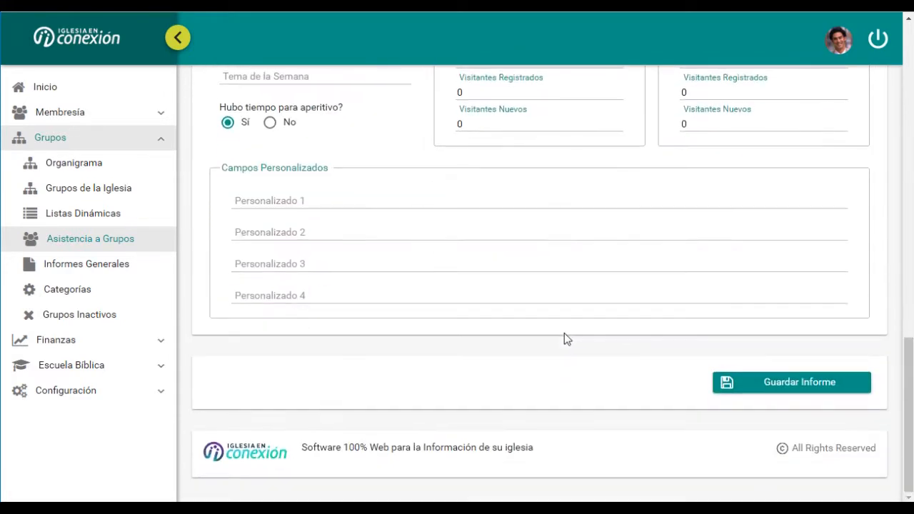
pyautogui.click(743, 382)
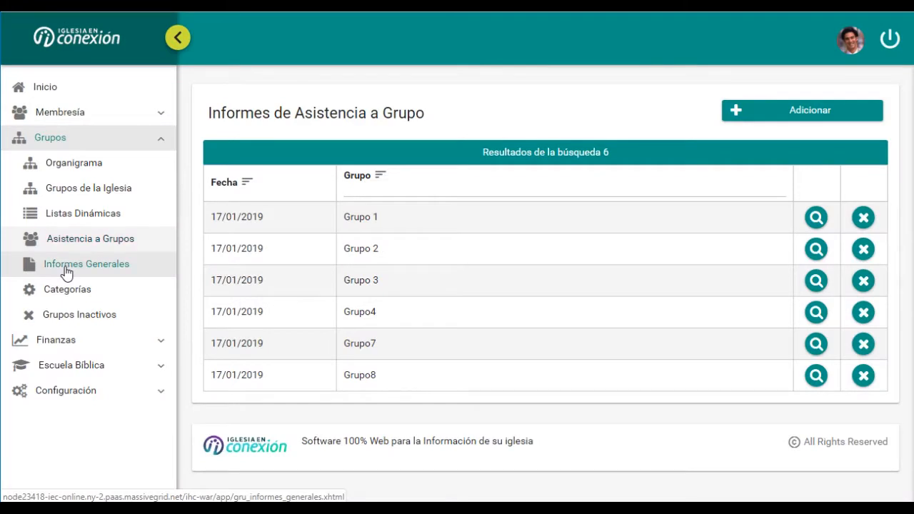
# Step: Delete the existing general group report dated 17/01/2019
pyautogui.click(66, 273)
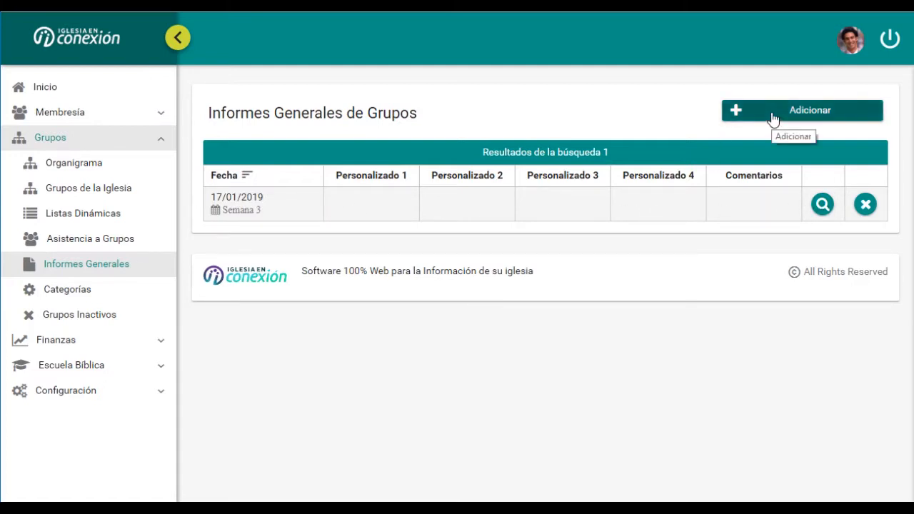
pyautogui.click(866, 206)
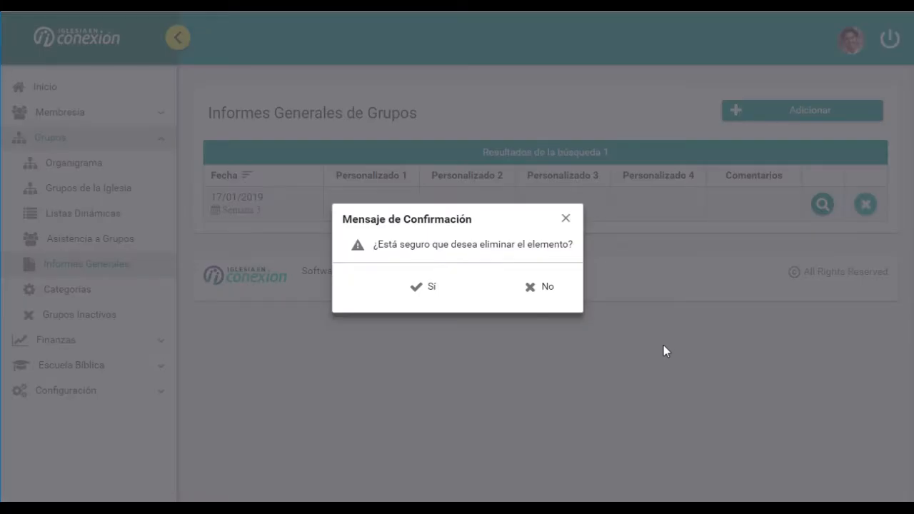
pyautogui.click(420, 291)
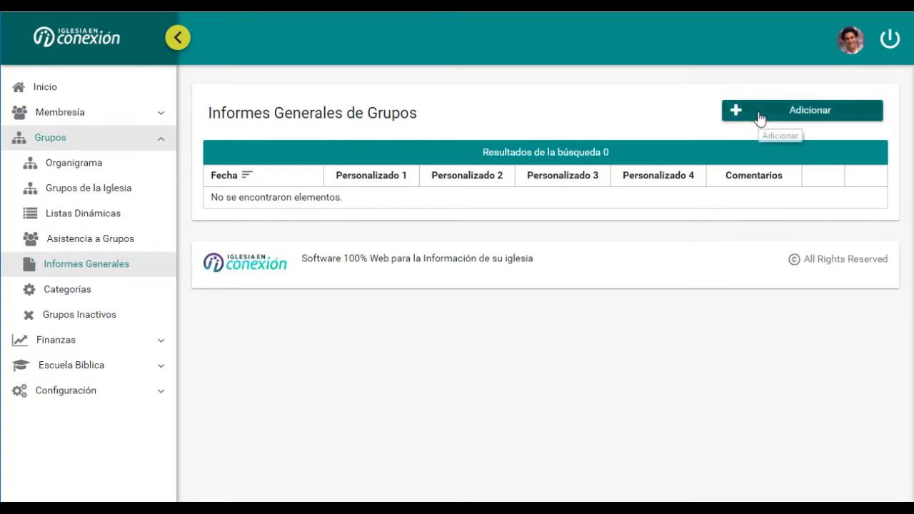
# Step: Create a general group attendance report dated 17/01/2019, review its combined totals and save it
pyautogui.click(759, 118)
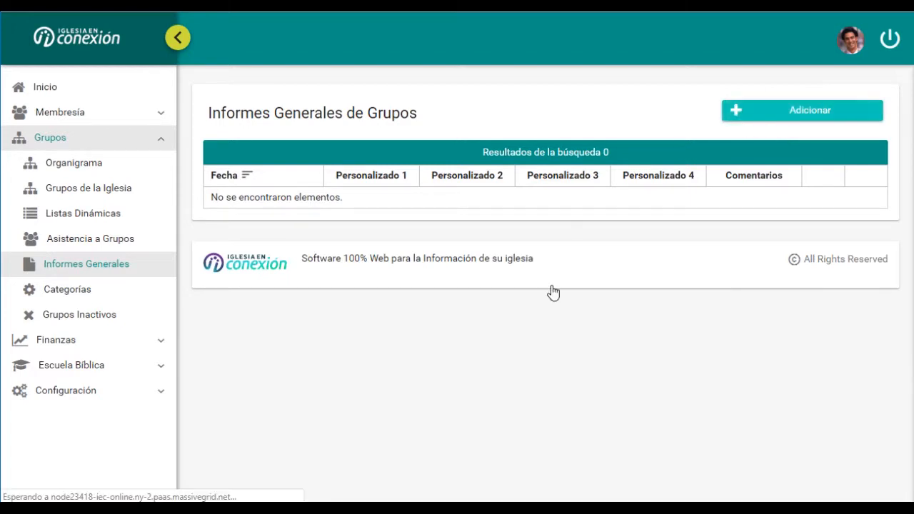
pyautogui.click(332, 239)
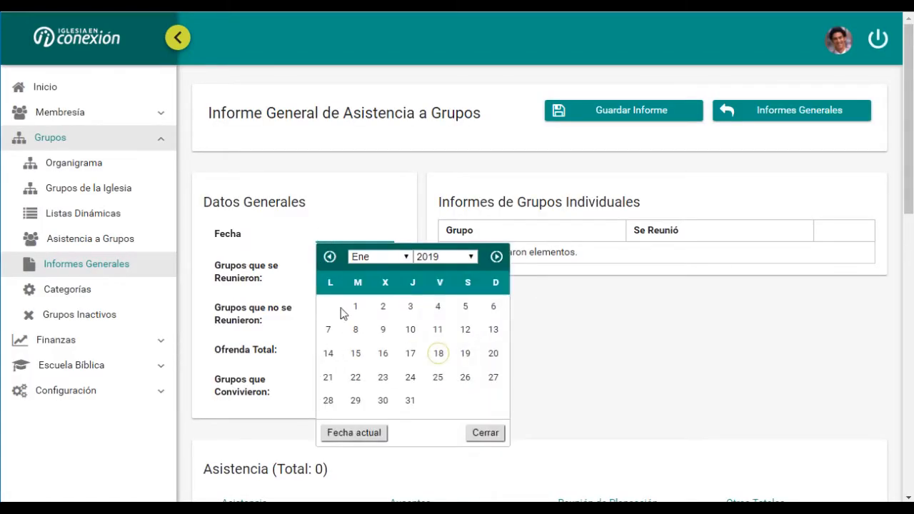
pyautogui.click(410, 355)
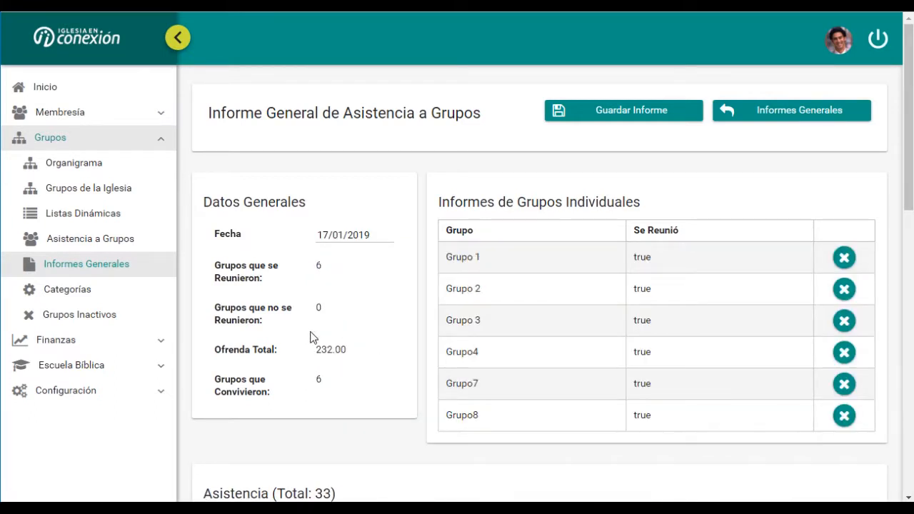
pyautogui.scroll(-1, 332, 332)
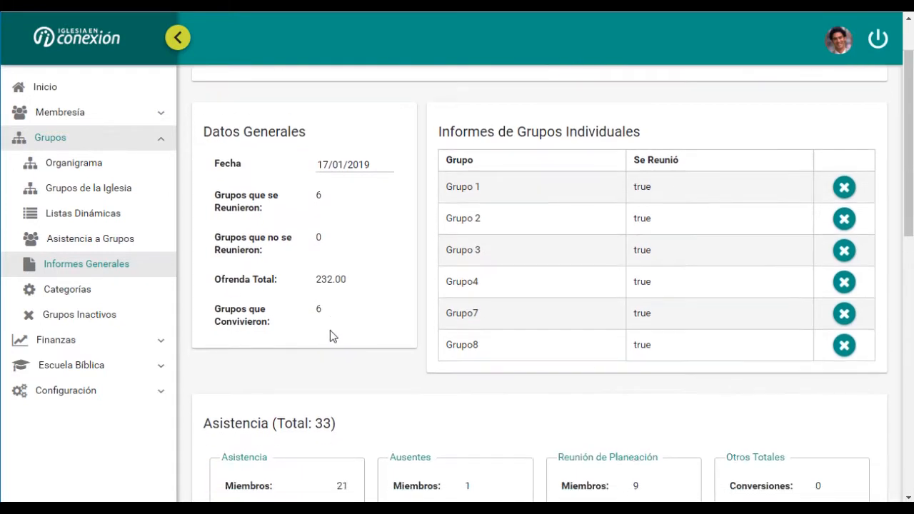
pyautogui.scroll(-4, 623, 290)
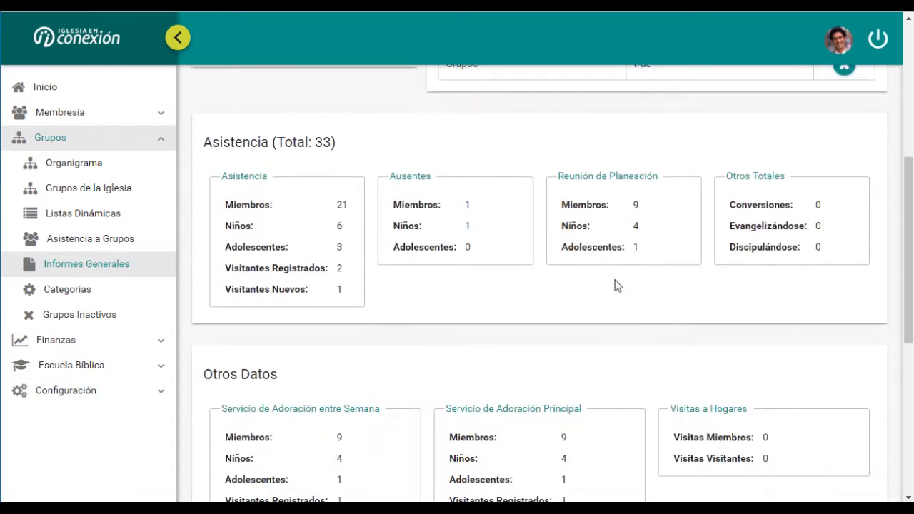
pyautogui.scroll(-1, 592, 320)
pyautogui.scroll(-5, 593, 320)
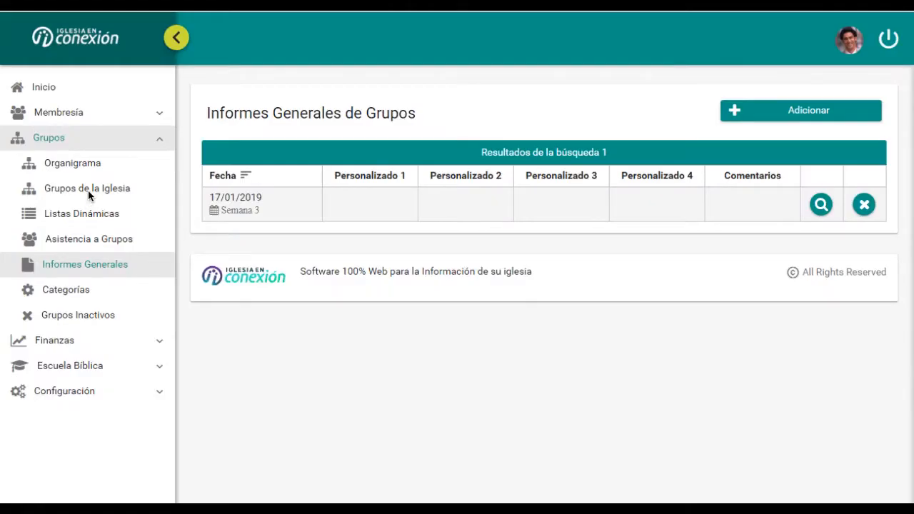
# Step: Move Grupo 1 from Sector1 to Sector3 in the church's group structure
pyautogui.click(89, 191)
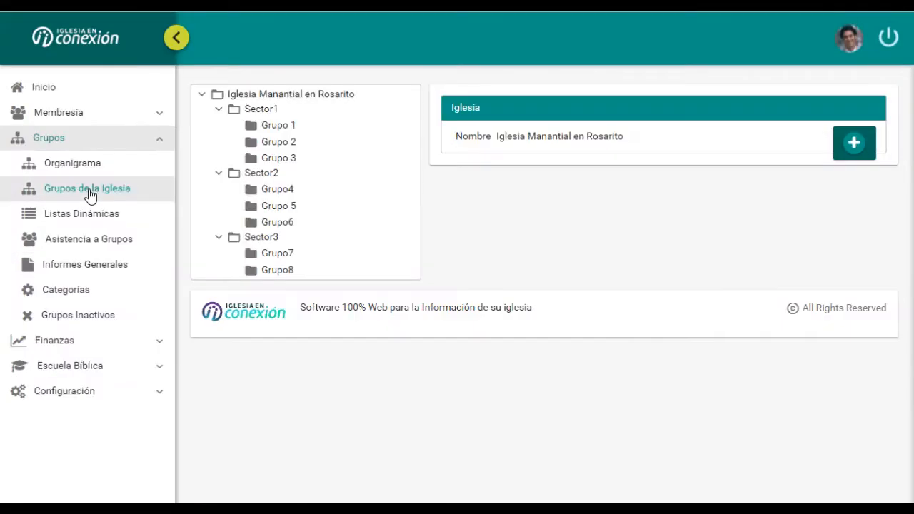
pyautogui.click(280, 127)
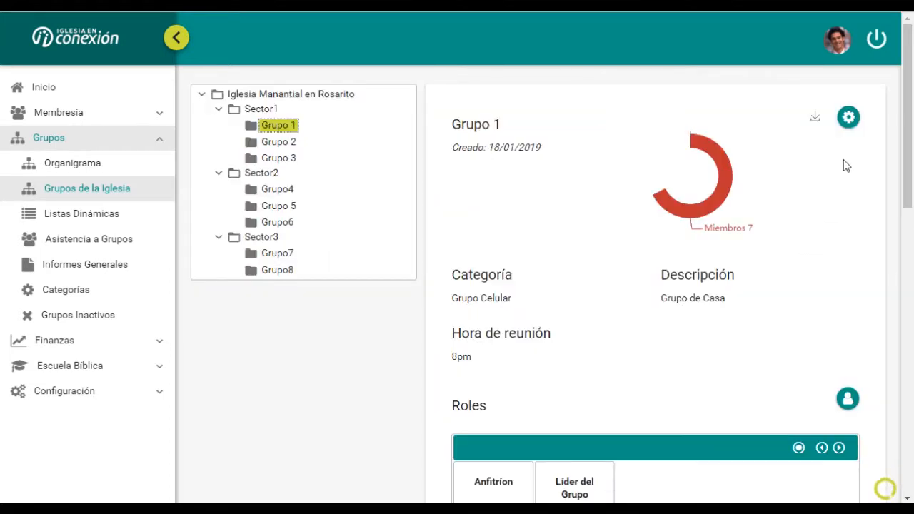
pyautogui.click(850, 119)
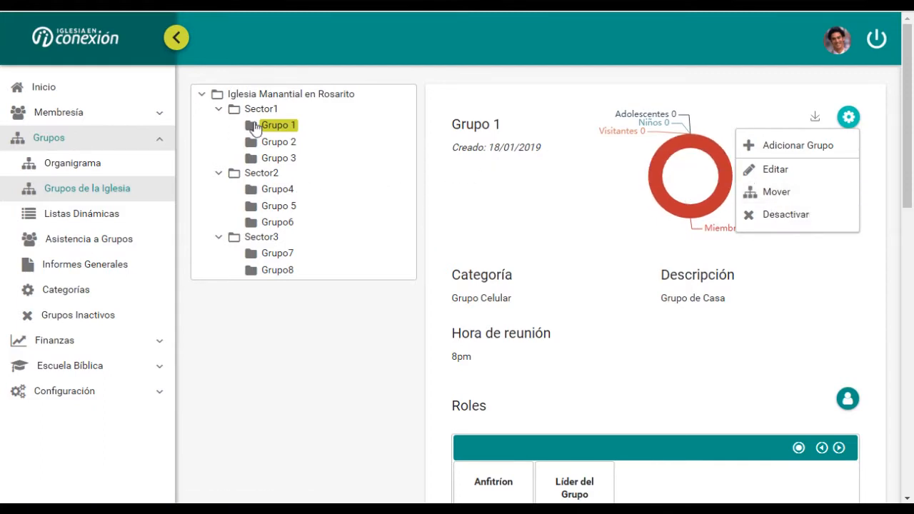
pyautogui.click(776, 192)
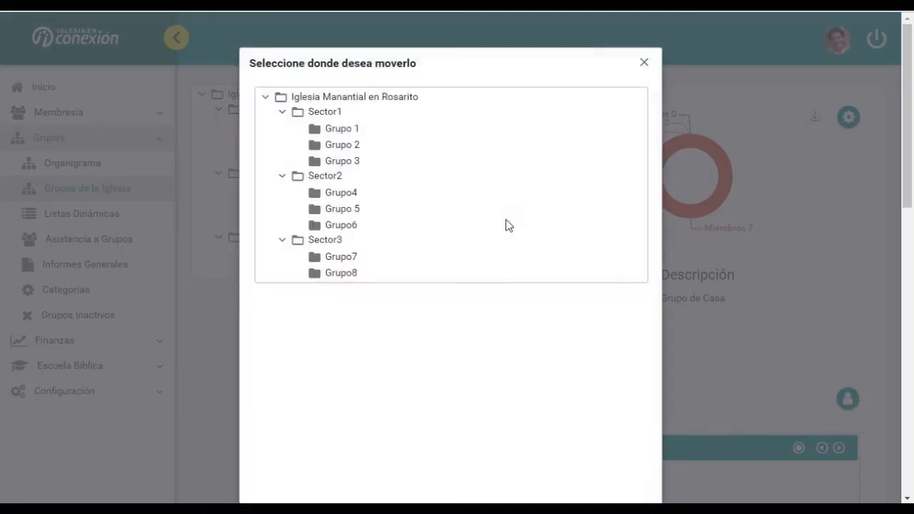
pyautogui.click(328, 243)
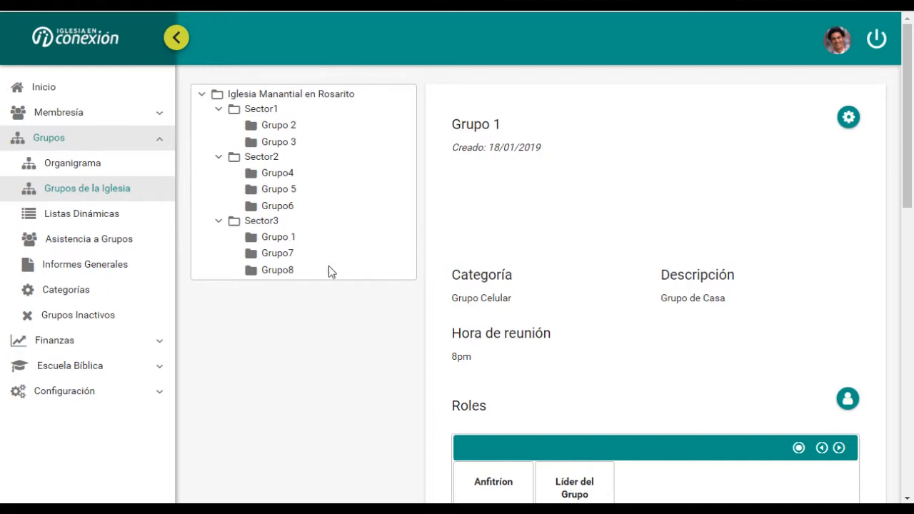
# Step: Deactivate Grupo 1 in the church's group structure
pyautogui.click(849, 119)
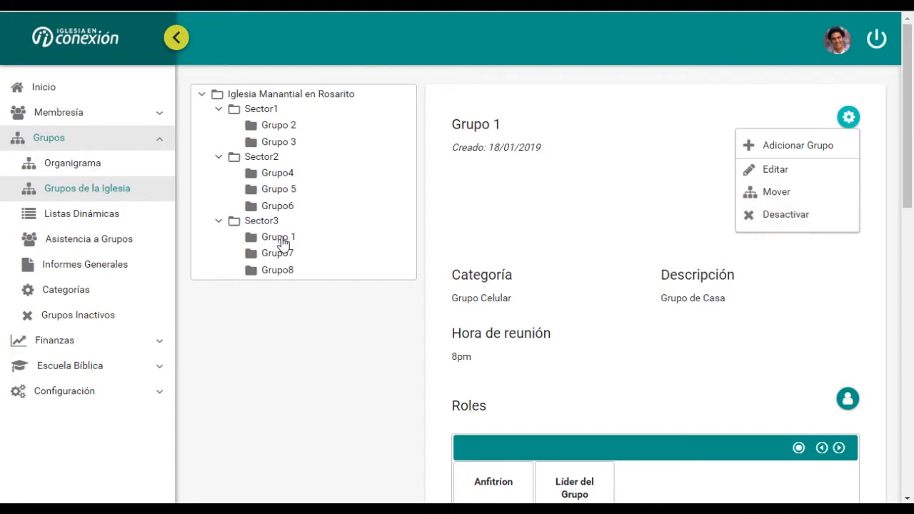
pyautogui.click(786, 215)
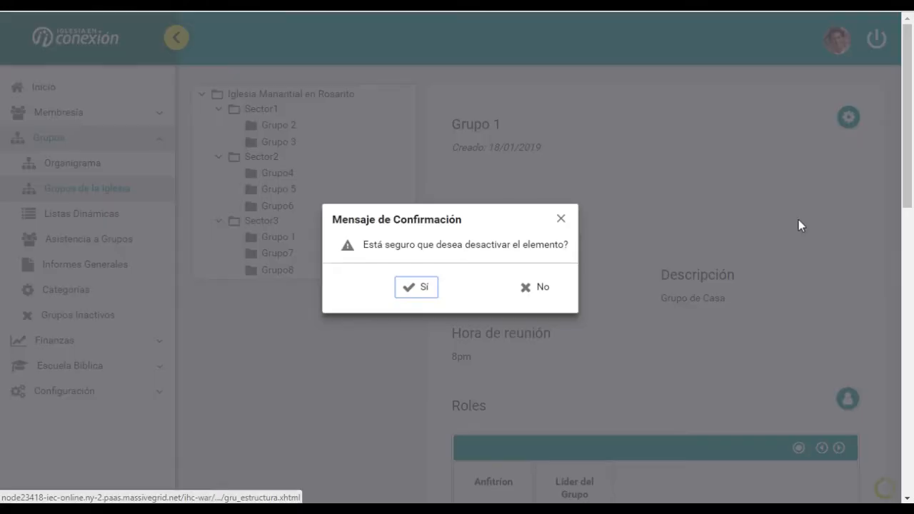
pyautogui.click(418, 289)
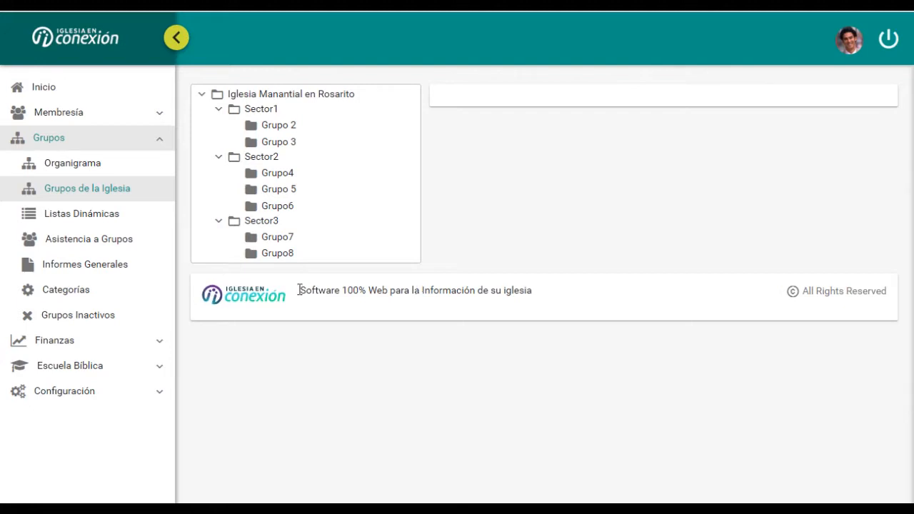
# Step: Review the list of inactive groups and the church's organization chart
pyautogui.click(77, 320)
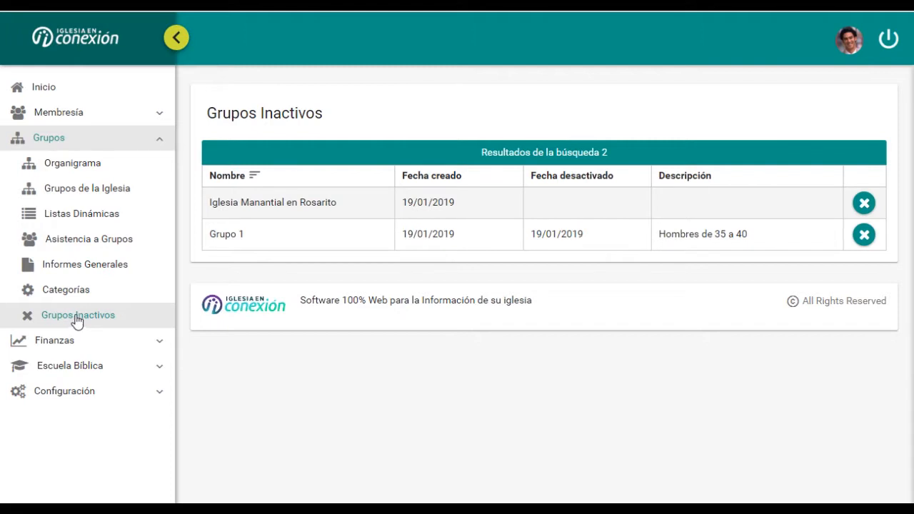
pyautogui.click(110, 176)
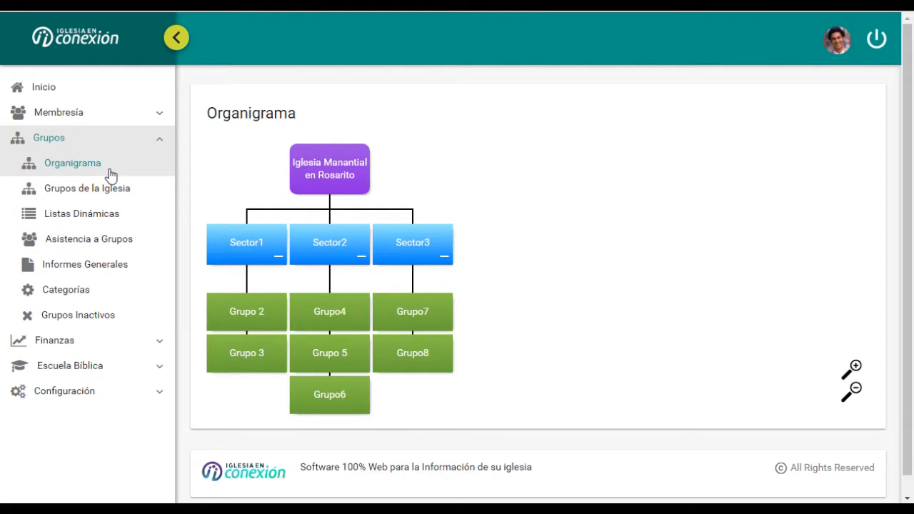
# Step: Open the Grupo 2 attendance report dated 17/01/2019 and examine its totals, attendance list and custom fields
pyautogui.click(99, 246)
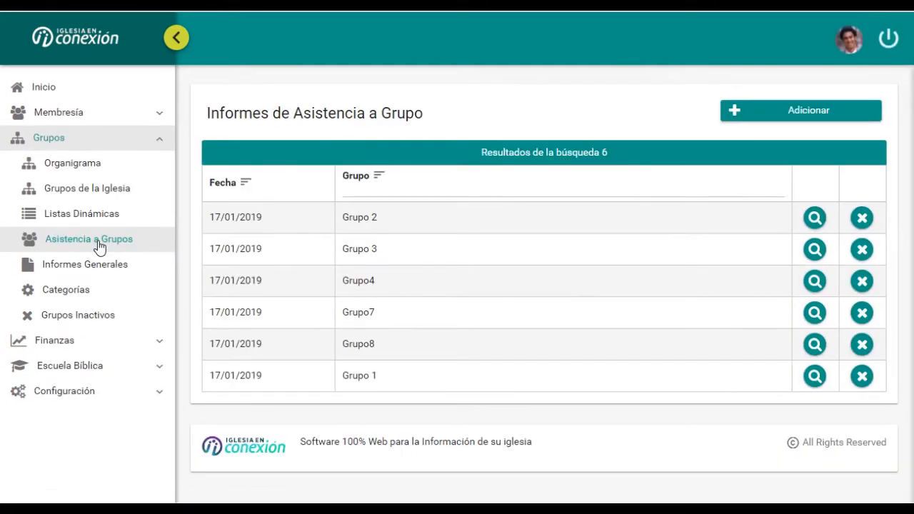
pyautogui.click(814, 219)
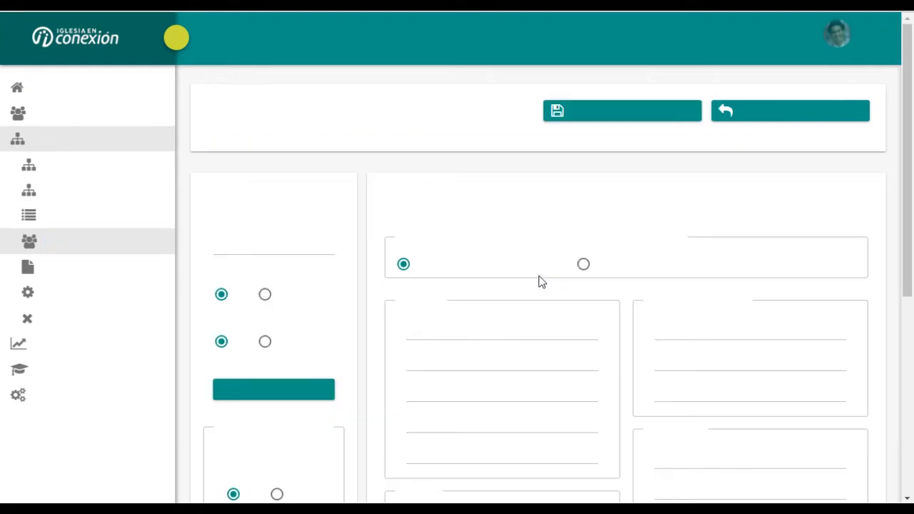
pyautogui.scroll(-4, 541, 280)
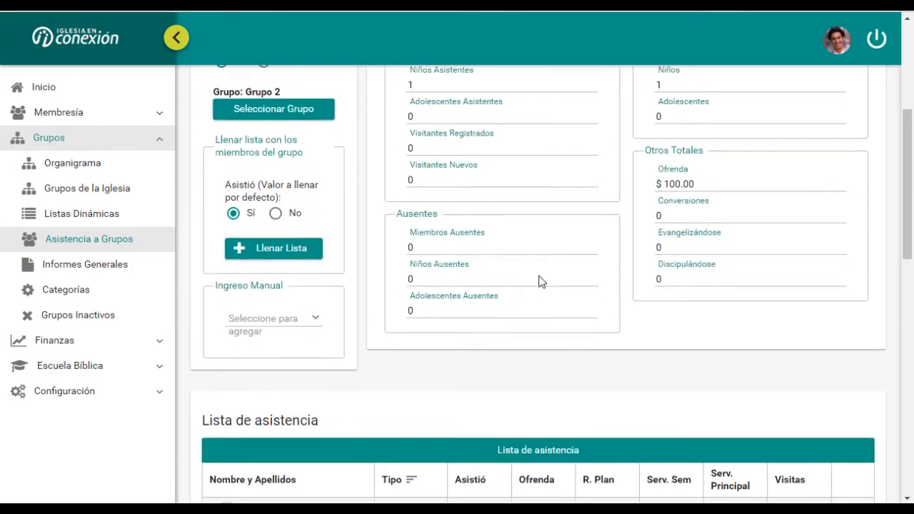
pyautogui.scroll(-8, 539, 281)
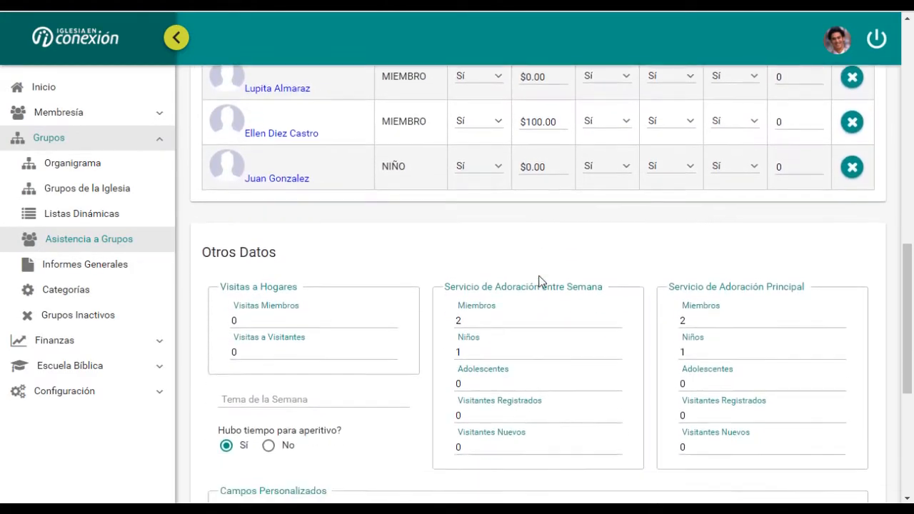
pyautogui.scroll(-5, 540, 281)
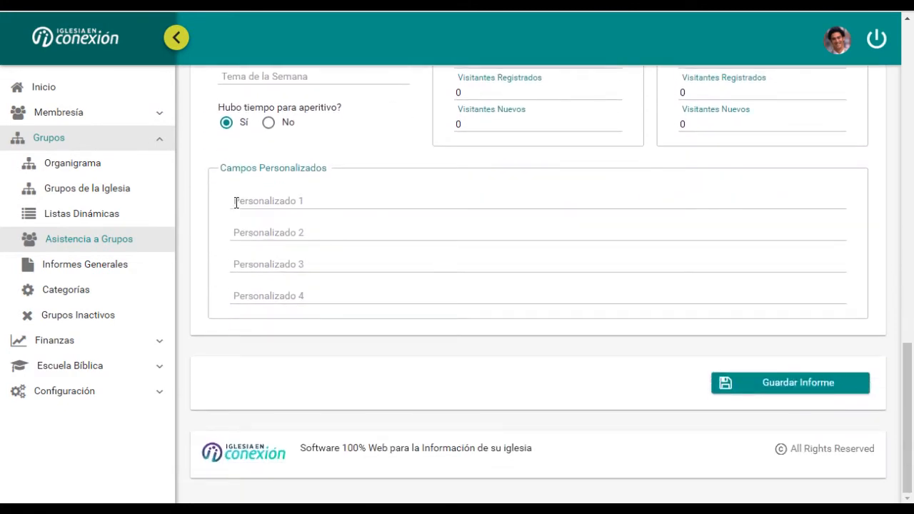
pyautogui.scroll(4, 361, 239)
pyautogui.scroll(-4, 361, 243)
# Step: Open the general group report dated 17/01/2019 and examine its attendance totals
pyautogui.click(85, 275)
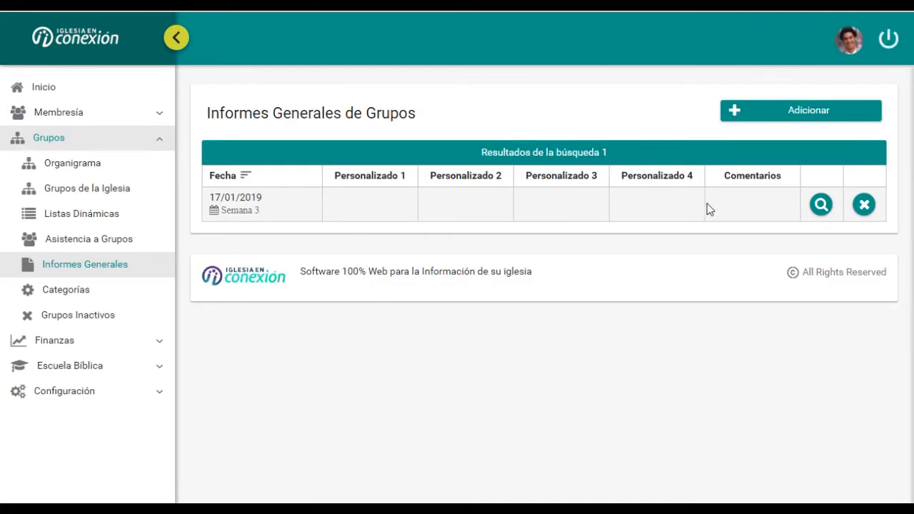
pyautogui.click(821, 215)
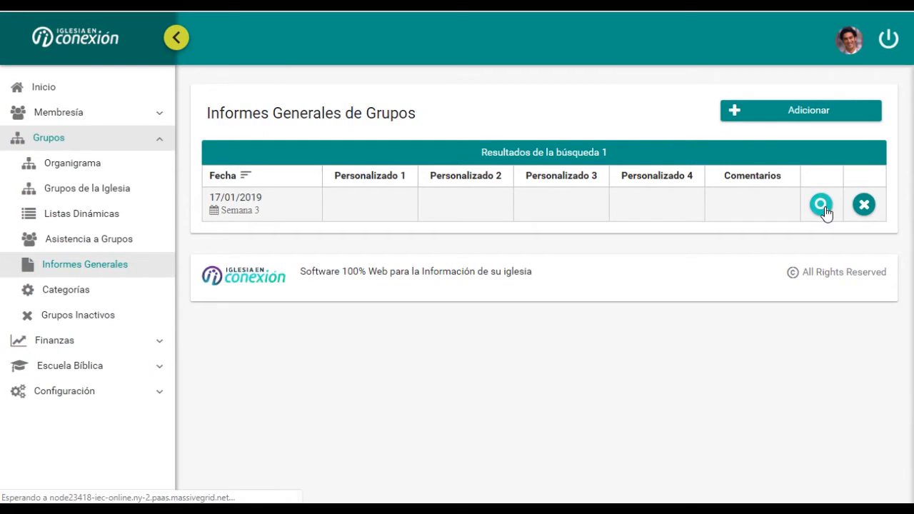
pyautogui.scroll(-10, 628, 288)
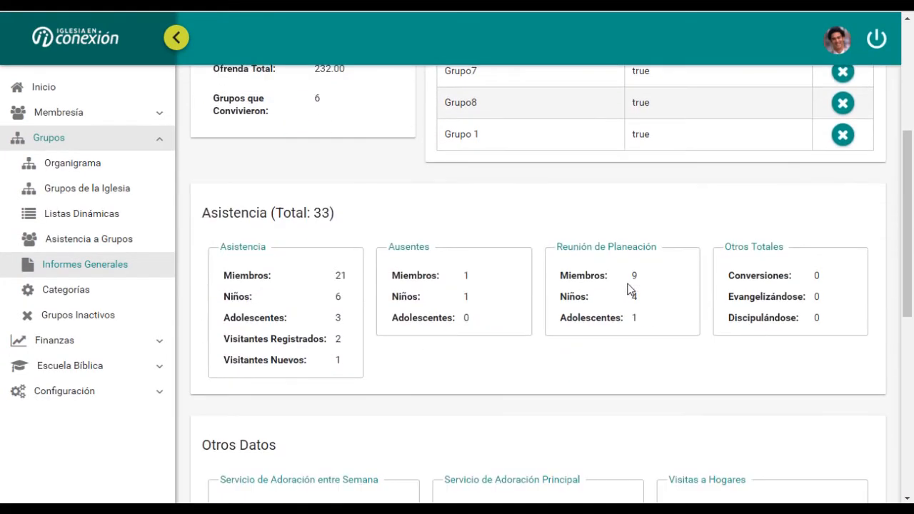
# Step: Examine the other data, custom fields and individual group list in the general report dated 17/01/2019, and return to the general reports list
pyautogui.scroll(-3, 628, 288)
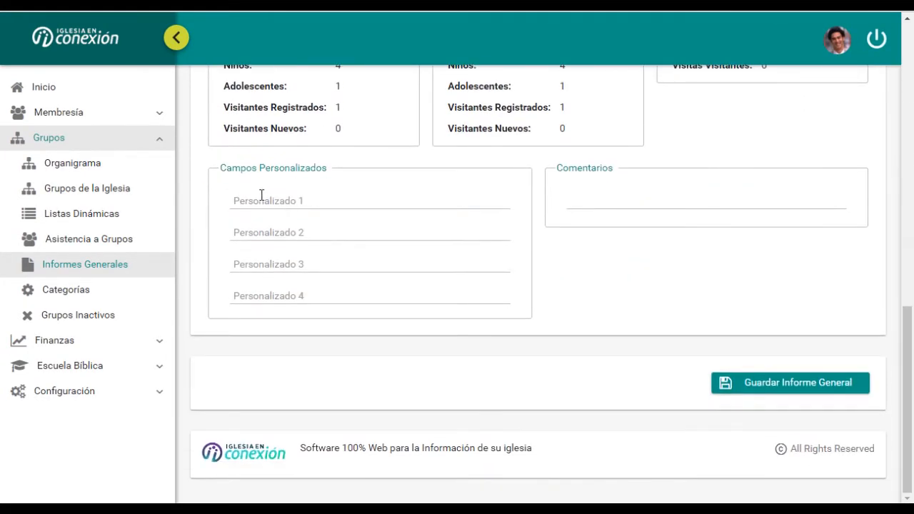
pyautogui.scroll(1, 261, 201)
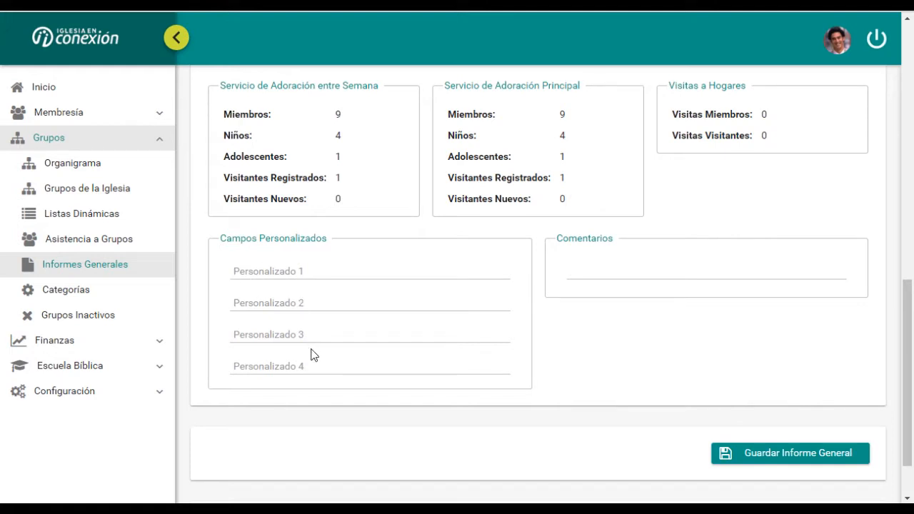
pyautogui.scroll(10, 312, 355)
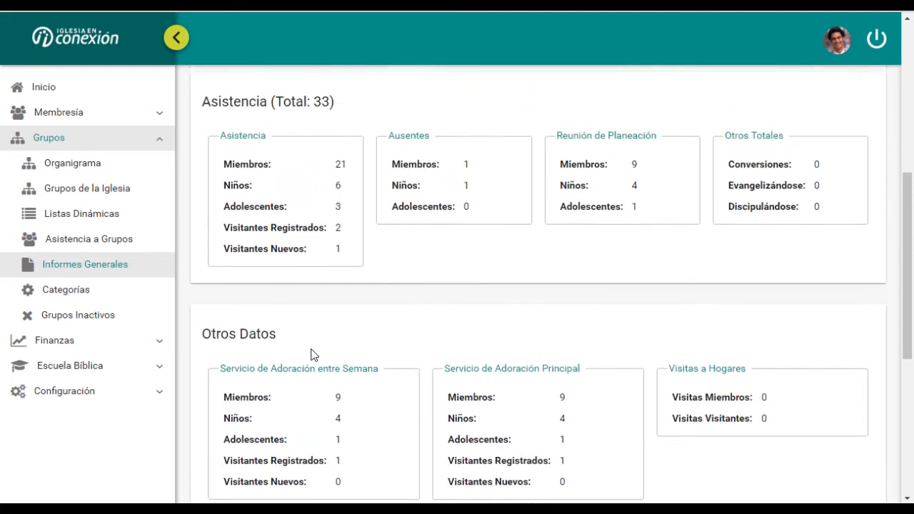
pyautogui.scroll(2, 312, 355)
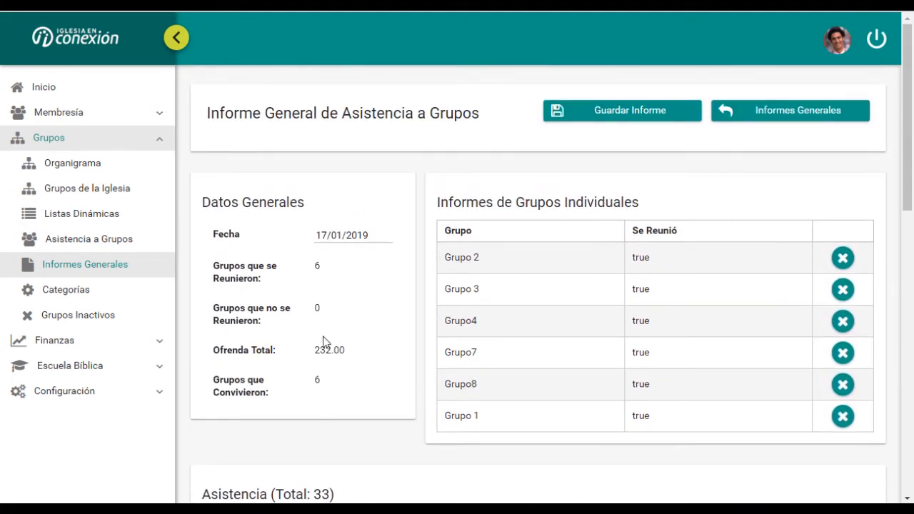
pyautogui.click(770, 118)
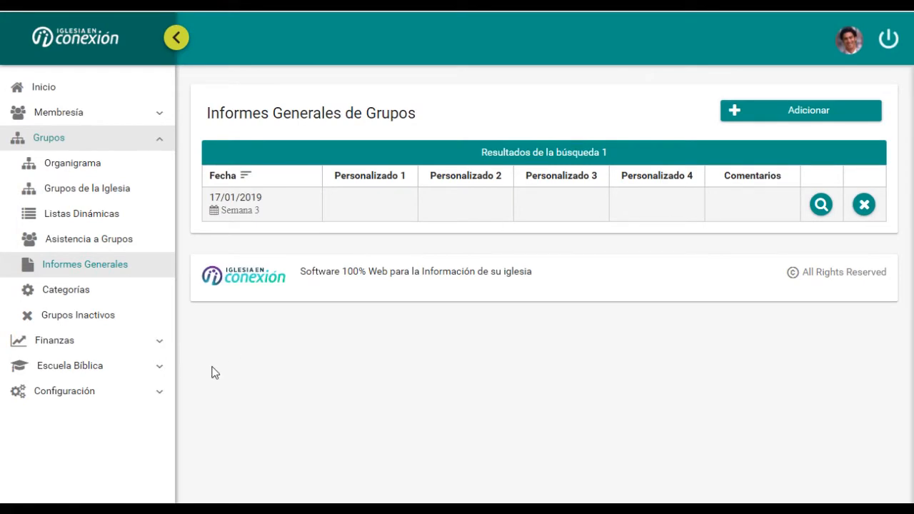
# Step: Open the custom fields configuration and name custom field 1 for group attendance "Se atiende a discapacitados?"
pyautogui.click(68, 395)
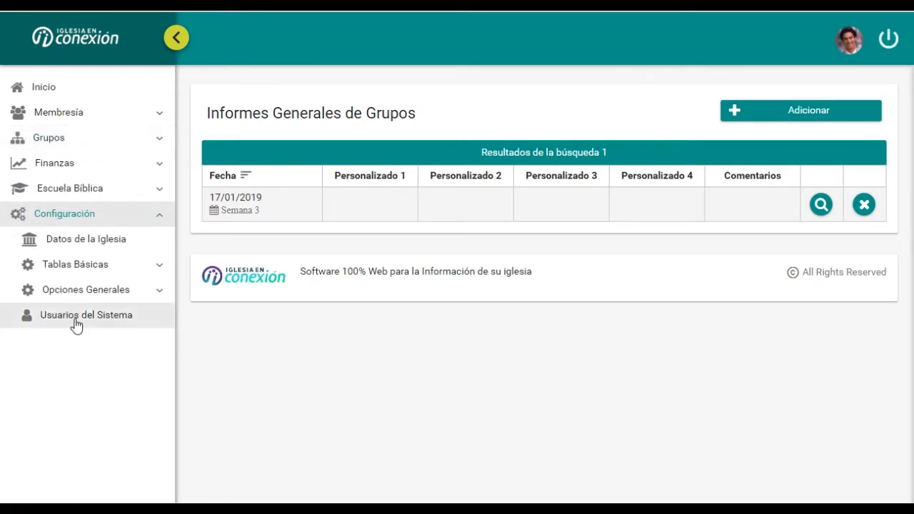
pyautogui.click(75, 299)
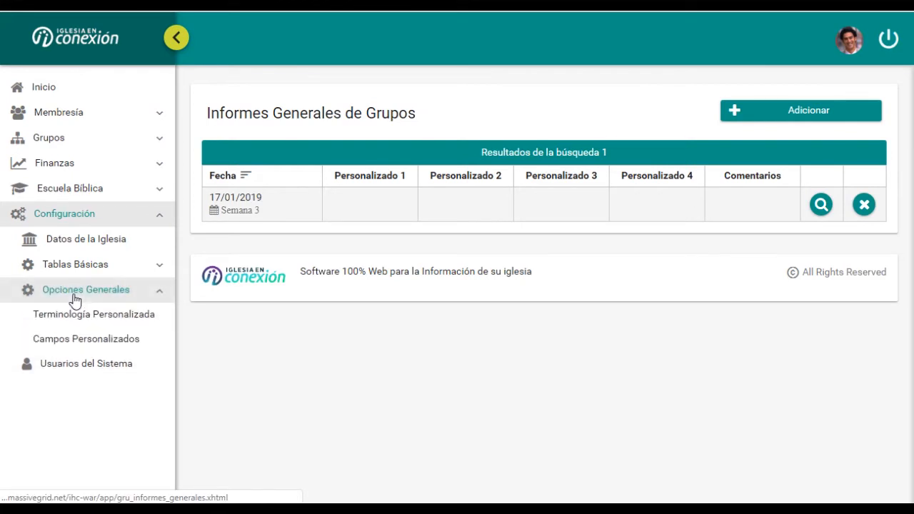
pyautogui.click(84, 343)
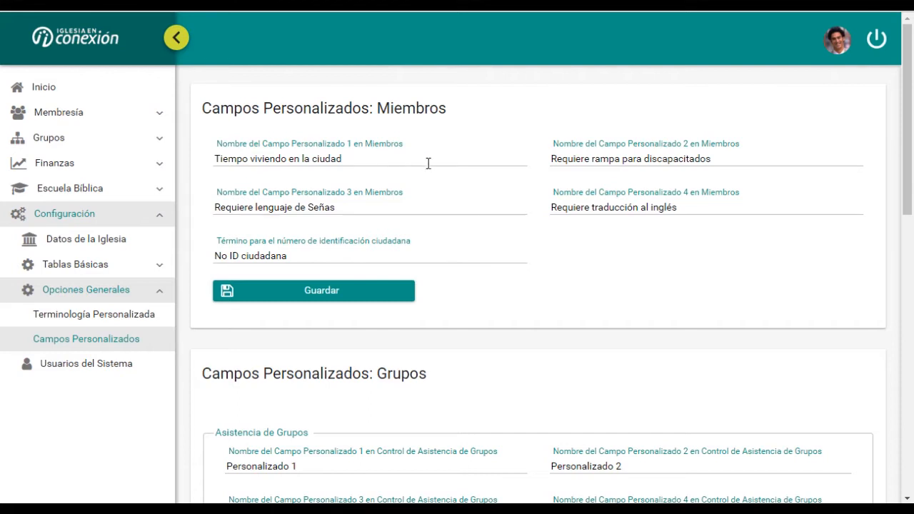
pyautogui.scroll(-2, 444, 183)
pyautogui.scroll(-2, 444, 183)
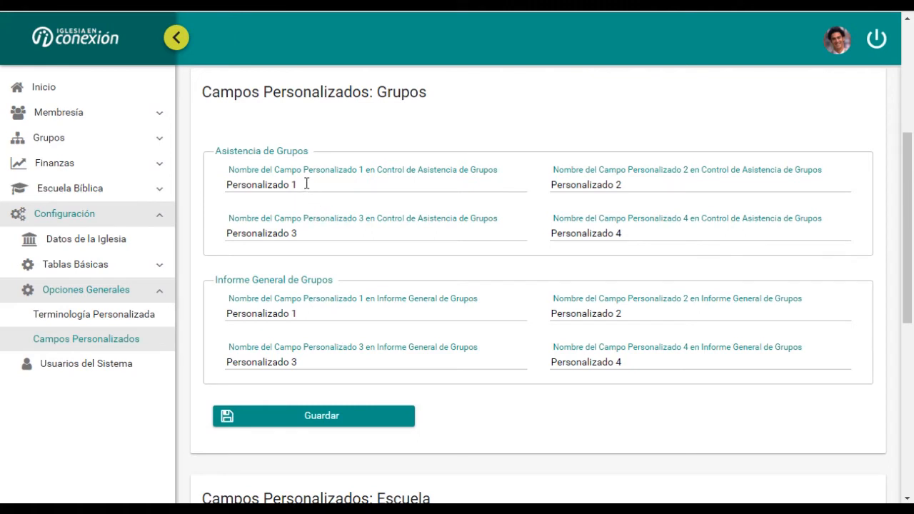
pyautogui.moveTo(304, 183); pyautogui.dragTo(225, 187)
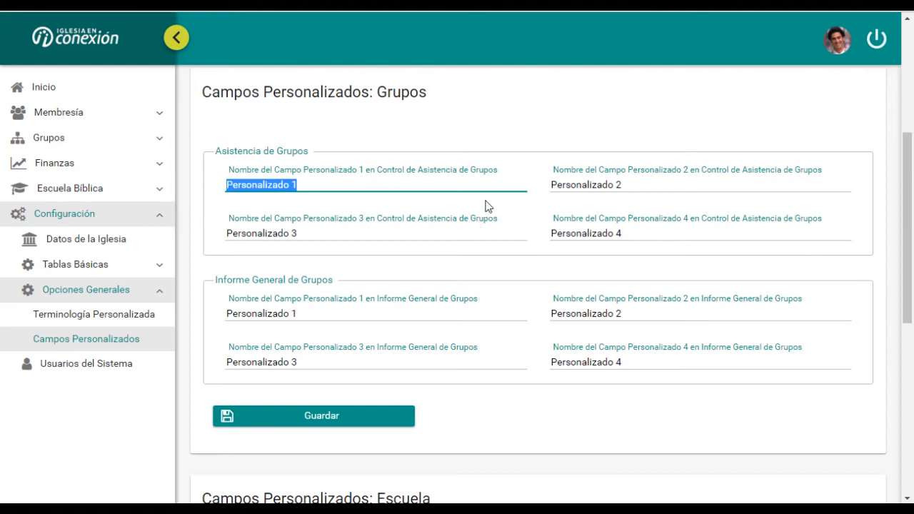
pyautogui.write('S')
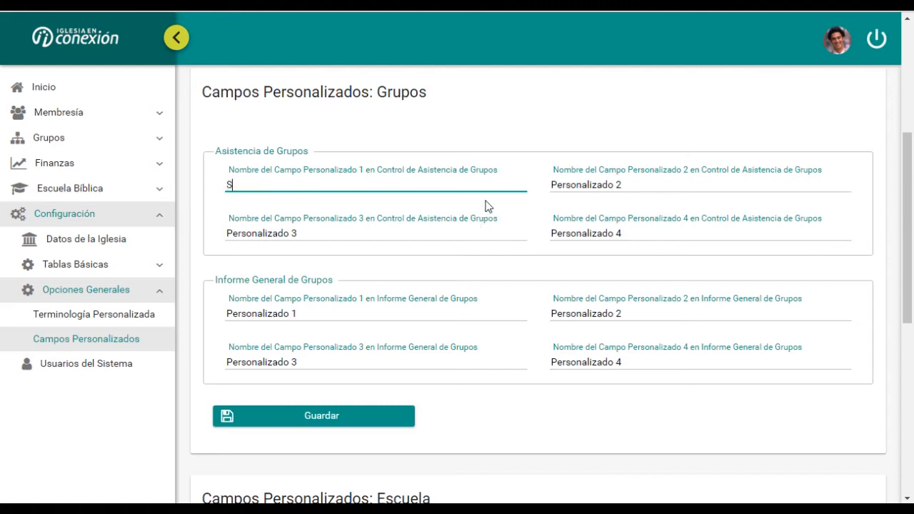
pyautogui.write('e atiende a discapacitados?')
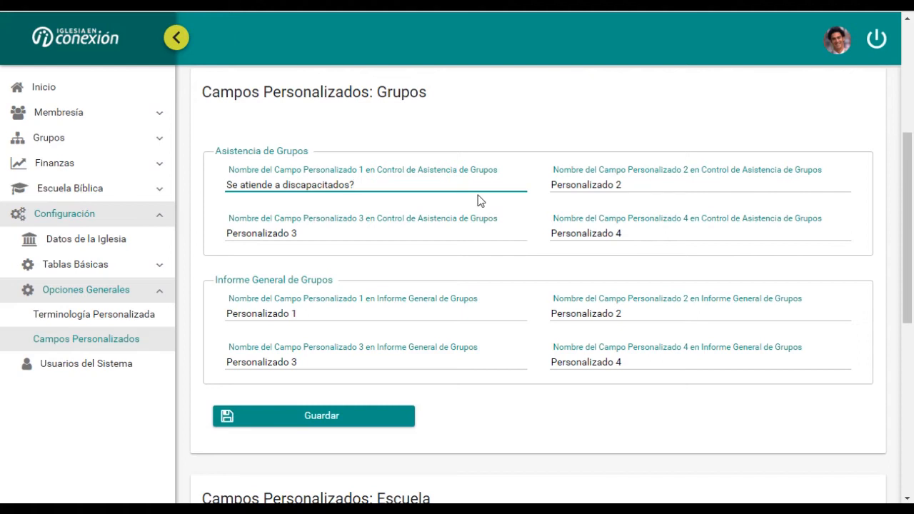
# Step: Name custom field 1 of the general group report "Esta semana se reunieron los líderes en la iglesia?" and save the group custom fields
pyautogui.click(327, 313)
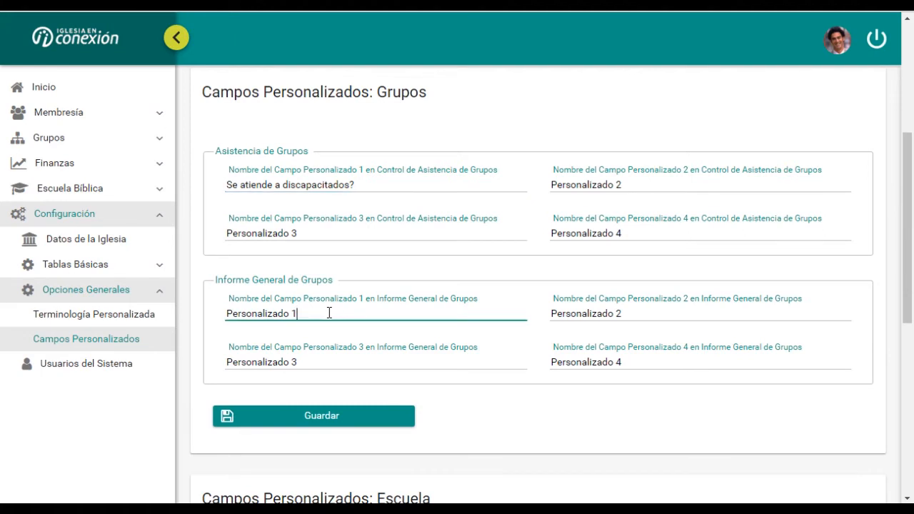
pyautogui.moveTo(327, 313); pyautogui.dragTo(225, 313)
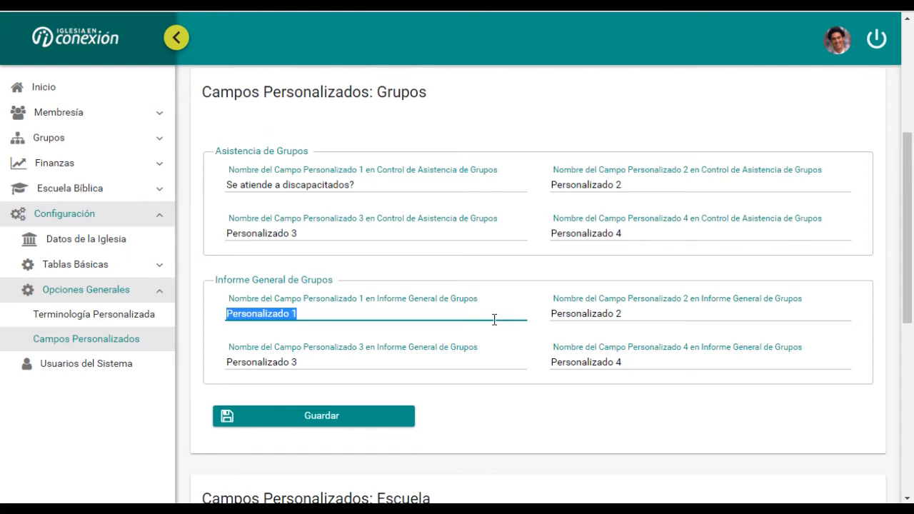
pyautogui.write('Esta seman')
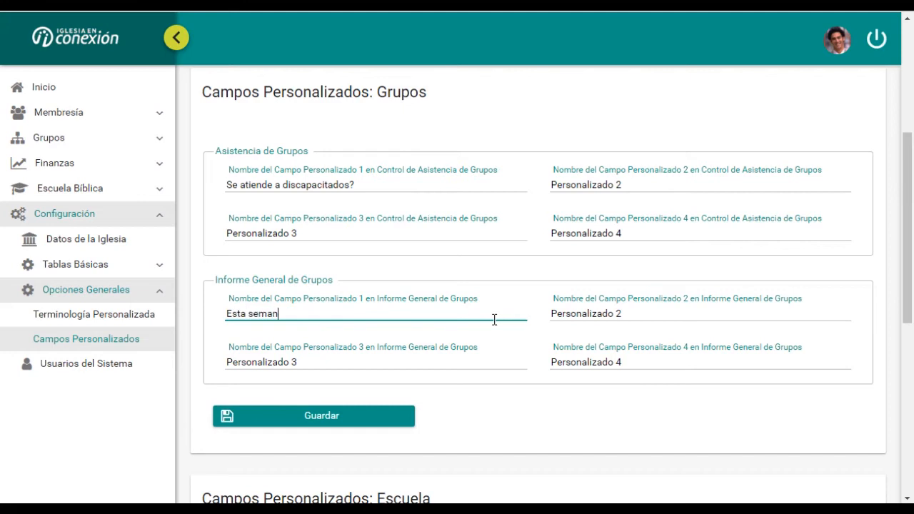
pyautogui.write('a se reunieron los líderes')
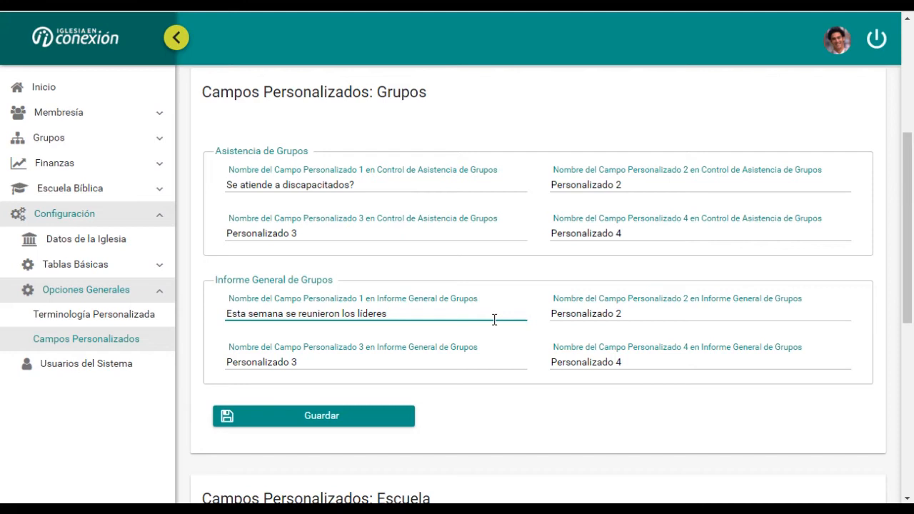
pyautogui.write('la iglesia?')
pyautogui.click(319, 421)
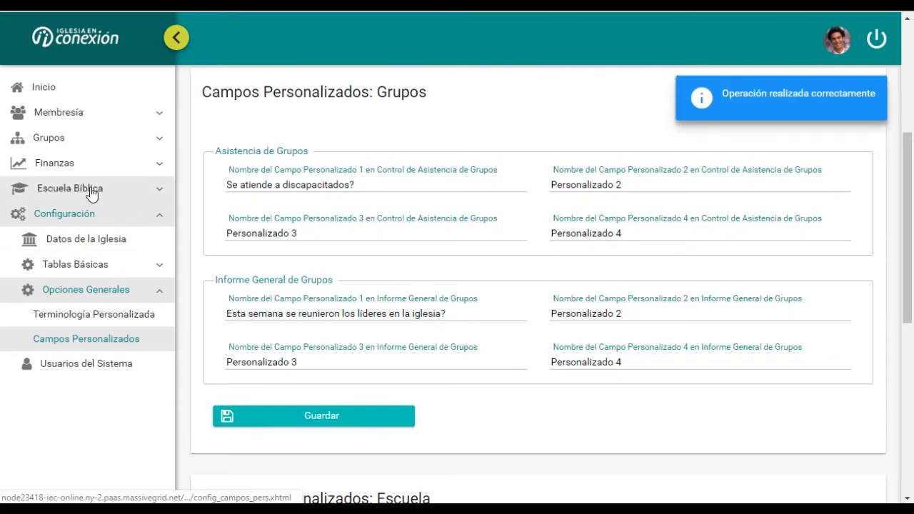
# Step: Open the Grupo 2 attendance report dated 17/01/2019 and check the name of its first custom field
pyautogui.click(93, 143)
pyautogui.click(87, 247)
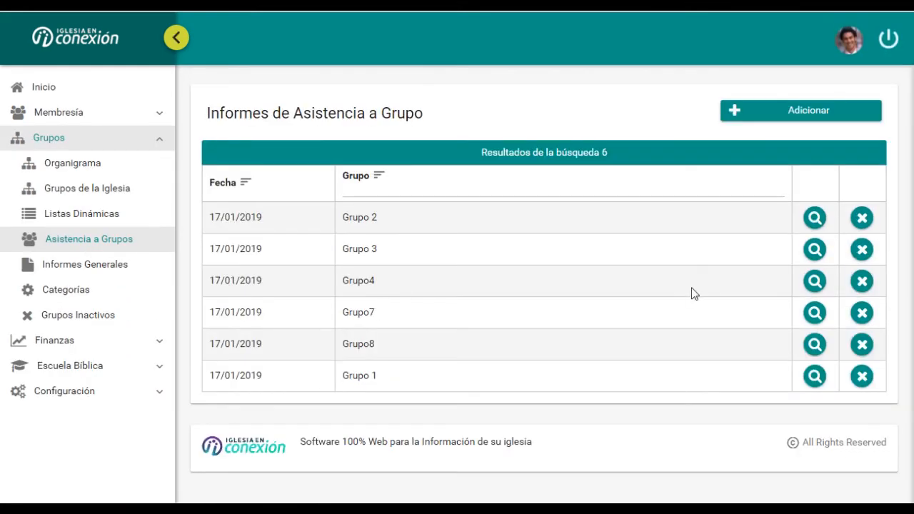
pyautogui.click(814, 218)
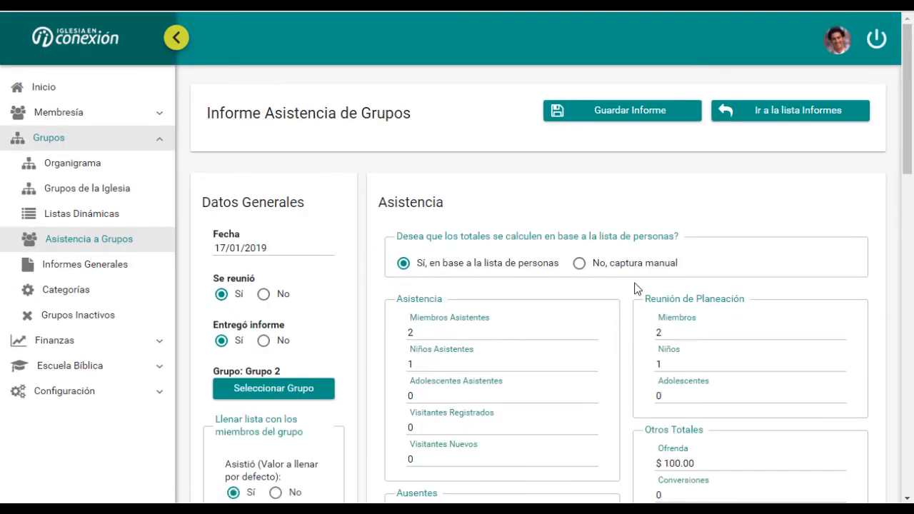
pyautogui.scroll(-8, 638, 288)
pyautogui.scroll(-10, 635, 288)
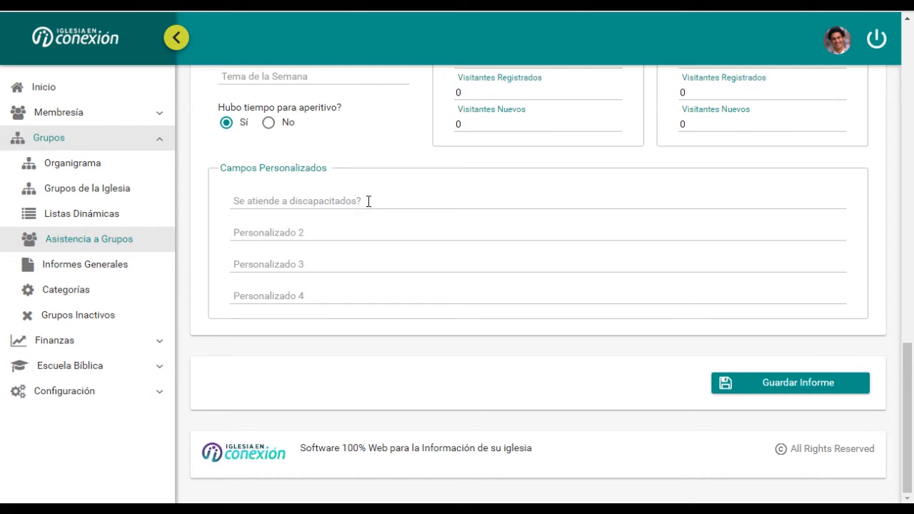
# Step: Open the list of general group reports and check the column heading of the first custom field
pyautogui.click(101, 267)
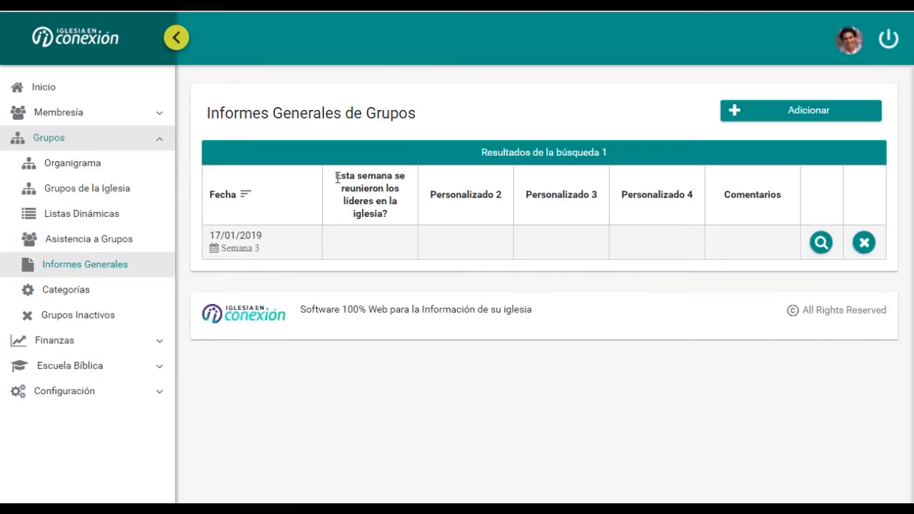
pyautogui.moveTo(338, 177); pyautogui.dragTo(393, 216)
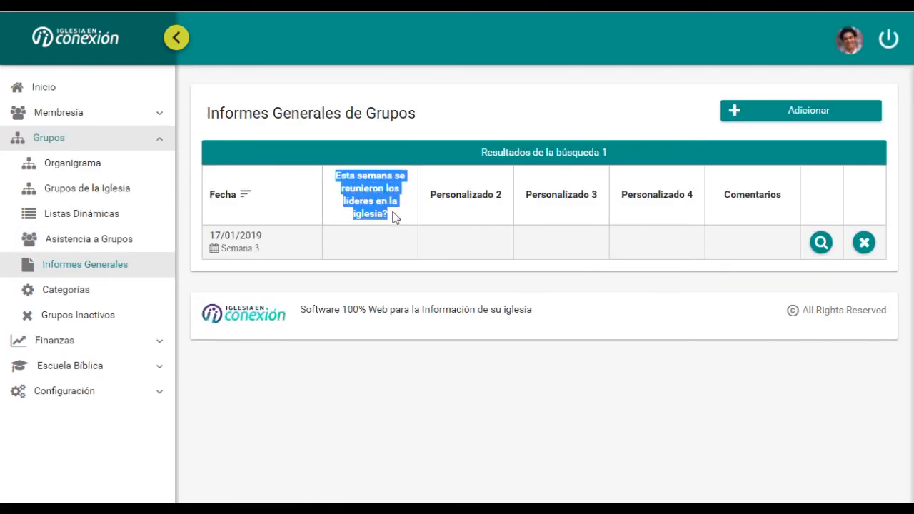
pyautogui.click(390, 227)
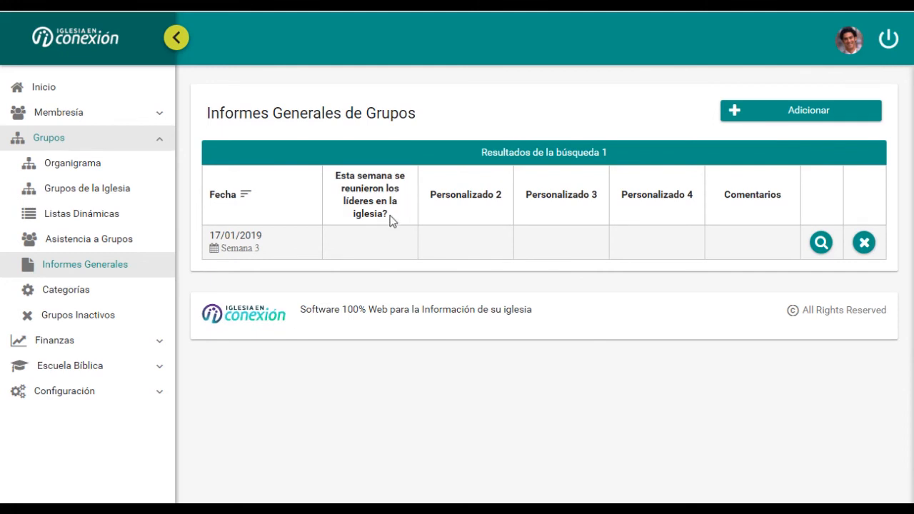
# Step: View the details and member chart of Grupo 2 in the church's group structure, and open the details of Grupo7
pyautogui.click(90, 193)
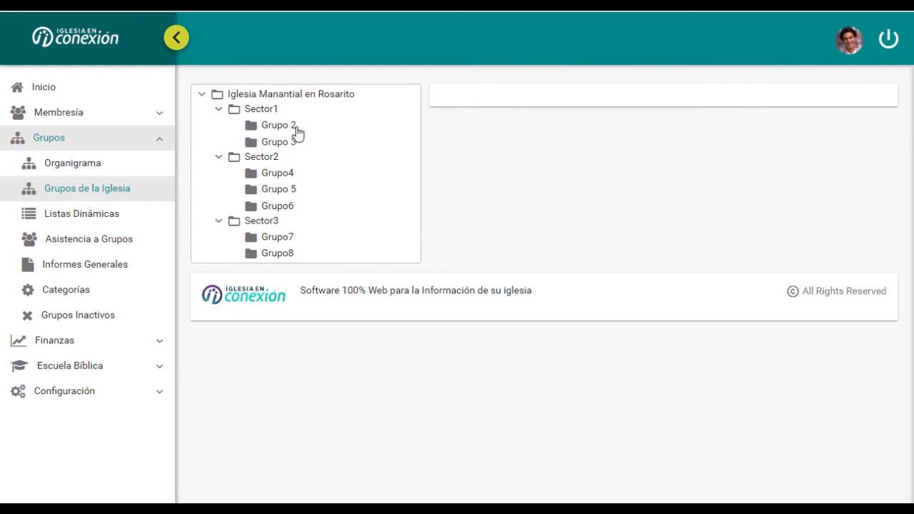
pyautogui.click(278, 126)
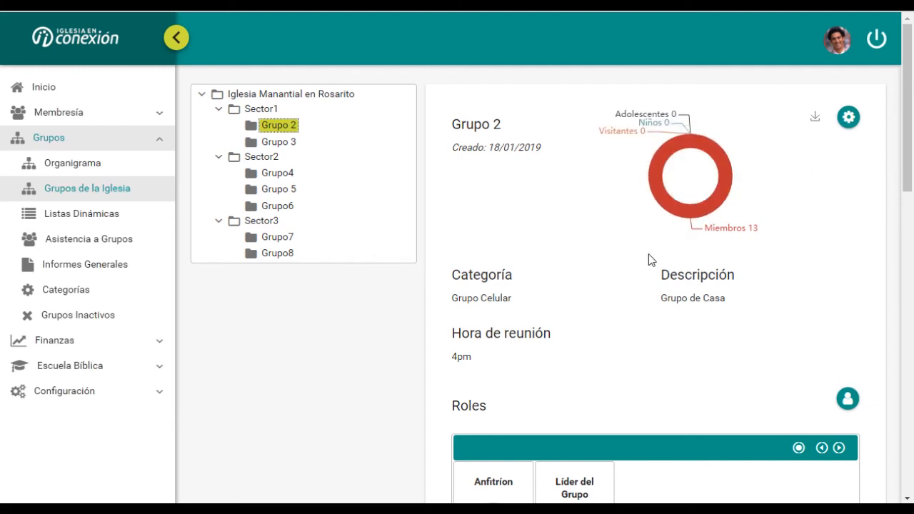
pyautogui.moveTo(666, 172)
pyautogui.click(278, 237)
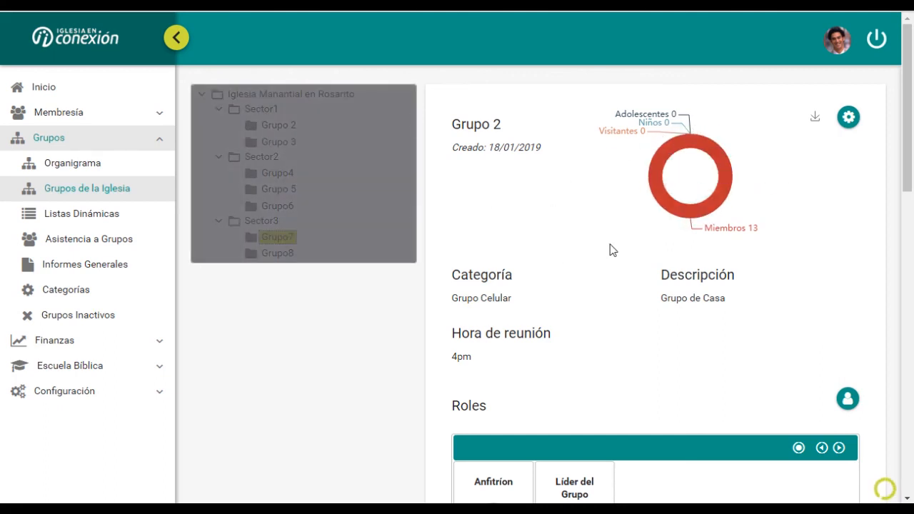